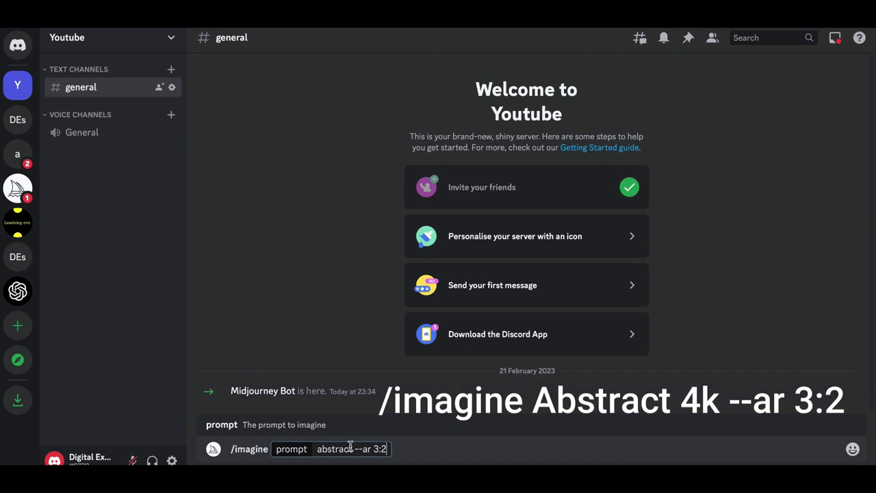
# Step: Submit the imagine prompt "abstract 4k --ar 3:2" and upscale the third image of the resulting grid
pyautogui.click(355, 448)
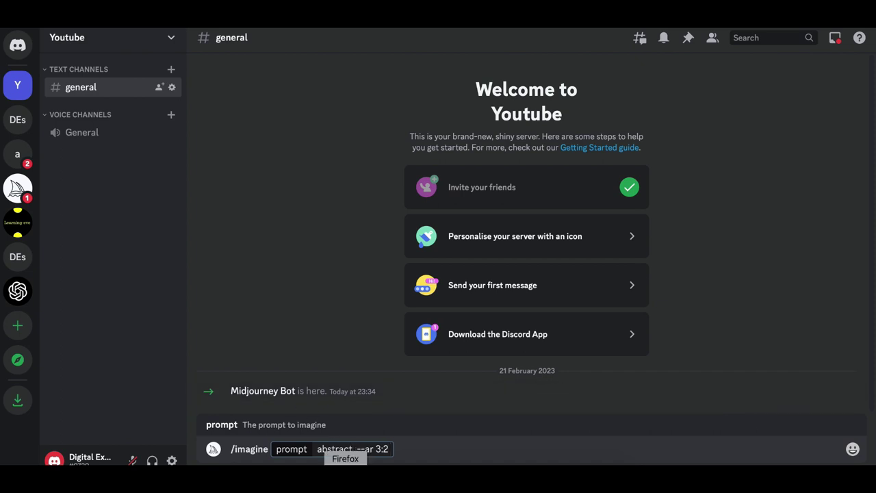
pyautogui.write('4k')
pyautogui.press('Return')
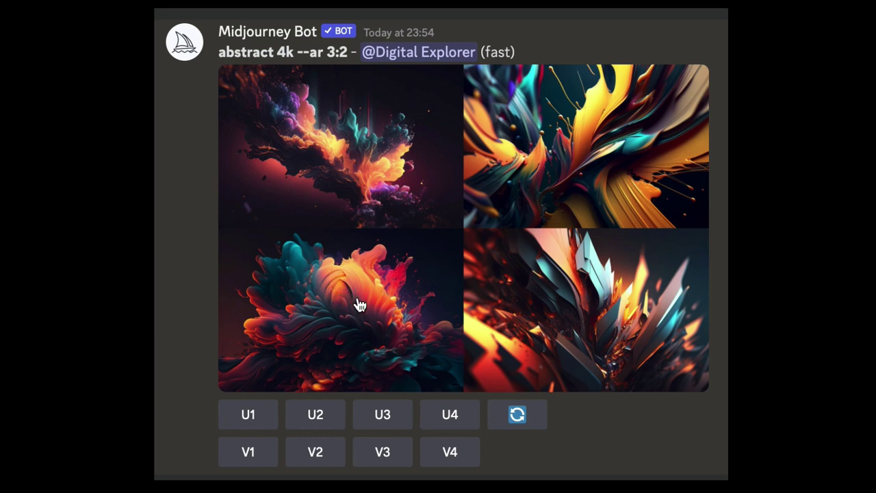
pyautogui.click(401, 417)
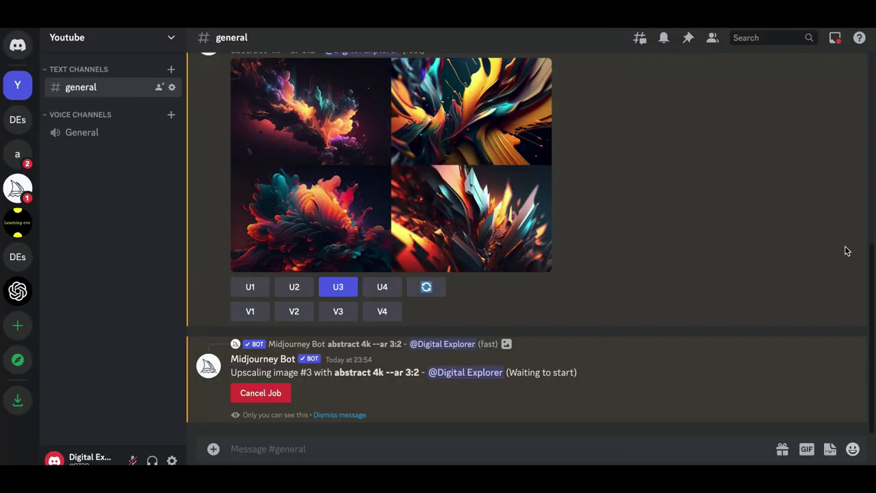
# Step: Reuse the abstract prompt's text in a new imagine command, insert "lion", and submit it as "abstract lion 4k --ar 3:2"
pyautogui.moveTo(873, 277); pyautogui.dragTo(869, 231)
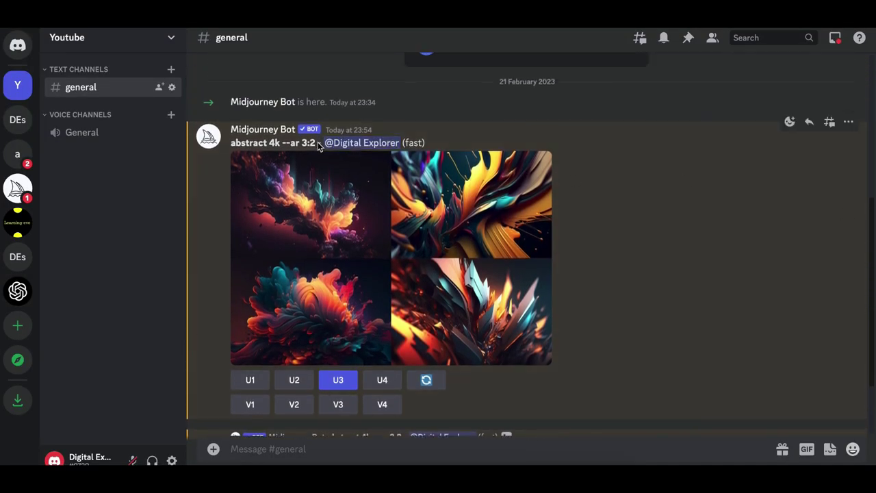
pyautogui.moveTo(318, 147); pyautogui.dragTo(229, 148)
pyautogui.hotkey('ctrl', 'c')
pyautogui.click(252, 449)
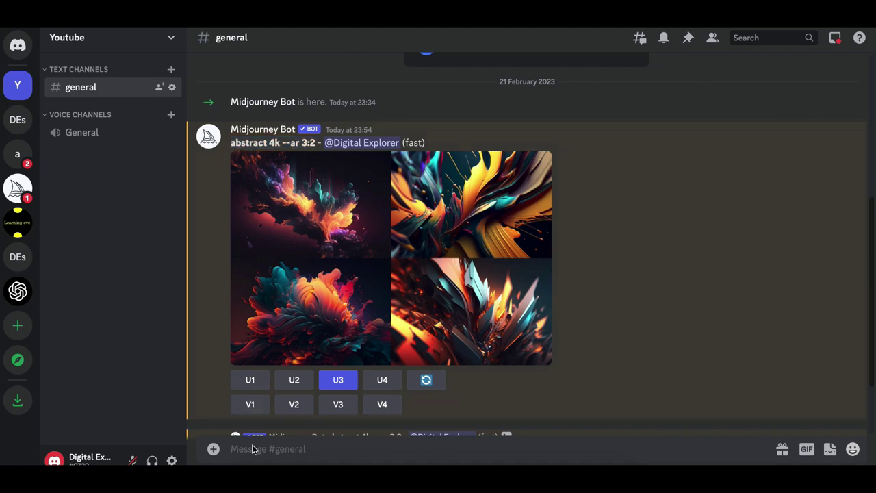
pyautogui.write('/ima')
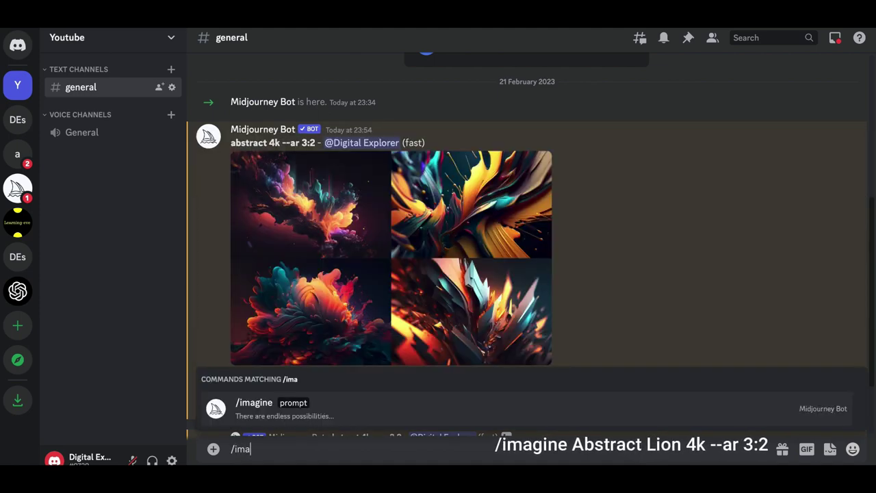
pyautogui.press('Tab')
pyautogui.hotkey('ctrl', 'v')
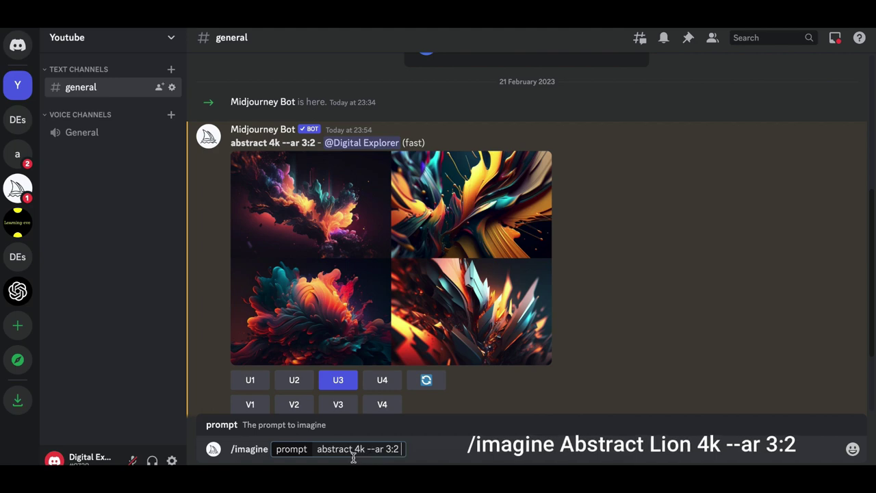
pyautogui.click(355, 450)
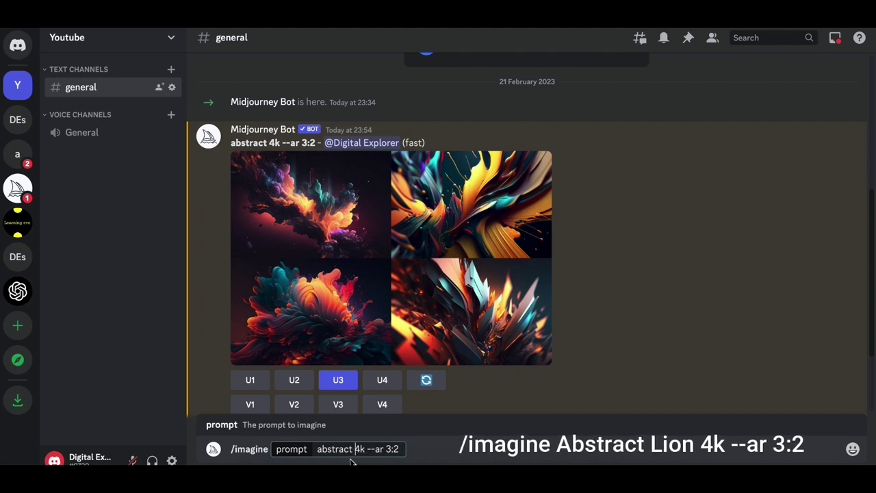
pyautogui.write('lion')
pyautogui.press('Return')
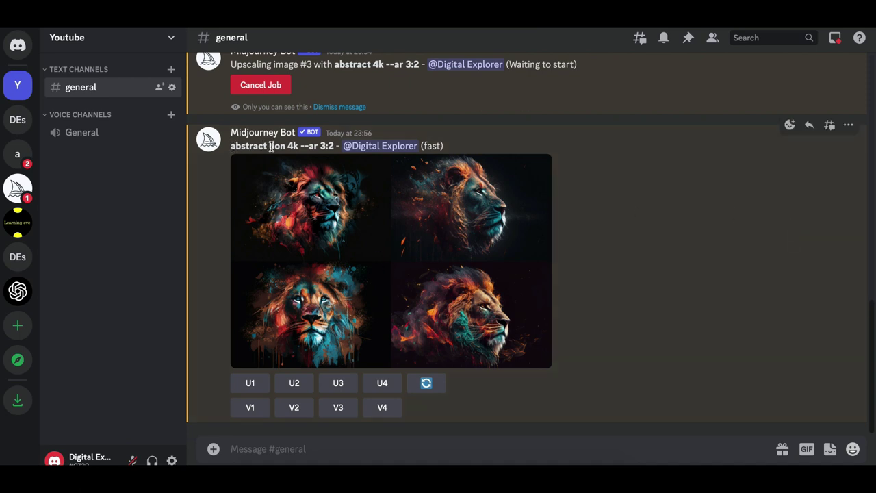
# Step: View the abstract lion grid enlarged, and reroll its prompt for a new set of images
pyautogui.click(312, 207)
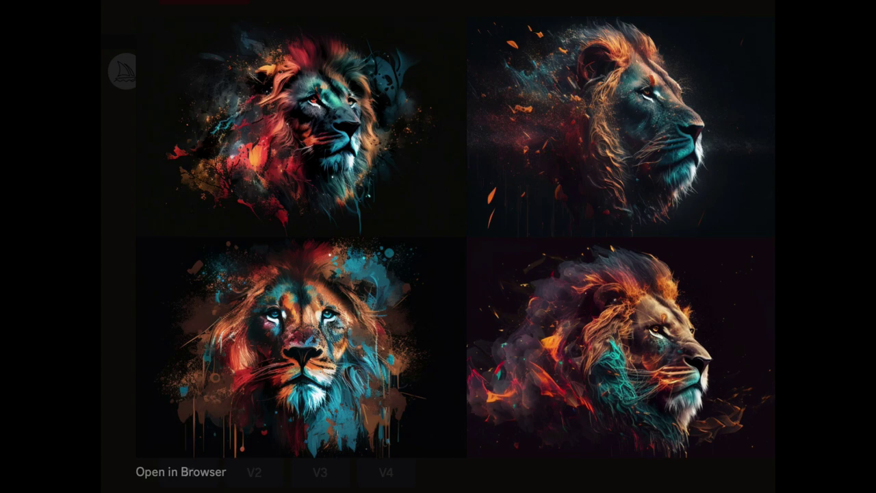
pyautogui.press('Escape')
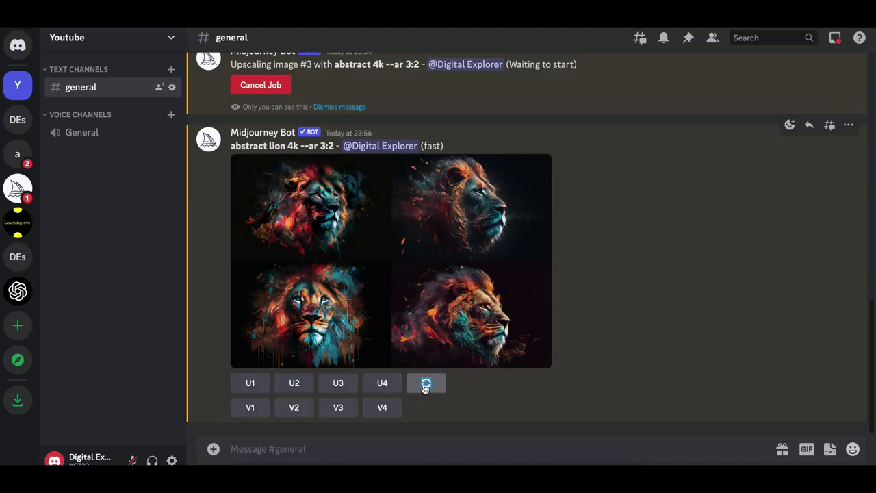
pyautogui.click(426, 384)
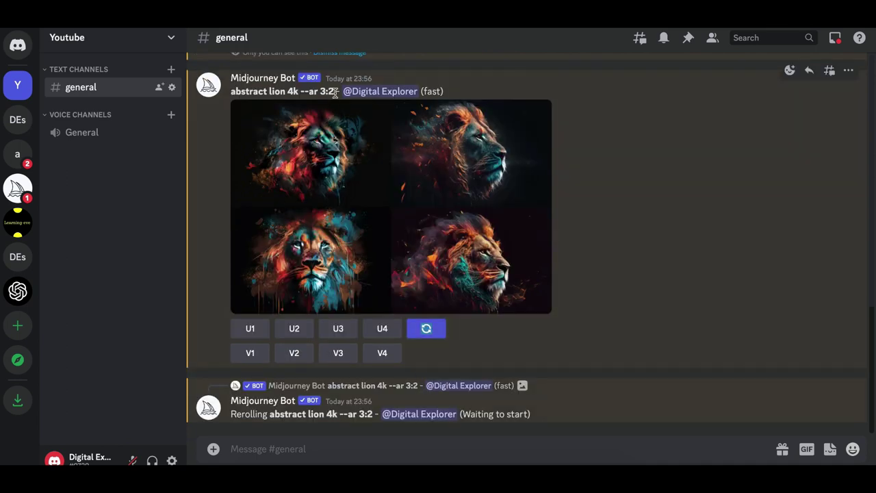
# Step: Submit an imagine prompt made of the upscaled abstract image's link followed by "lion 4k --ar 3:2"
pyautogui.scroll(1, 873, 328)
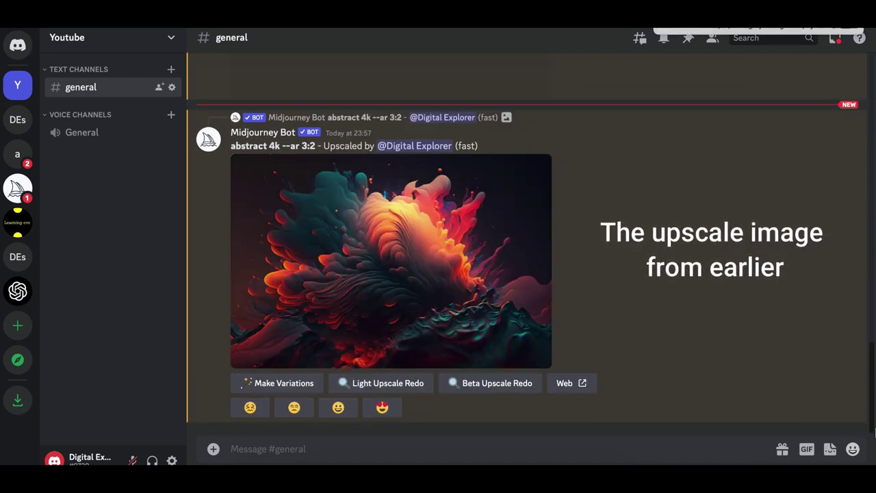
pyautogui.click(448, 278)
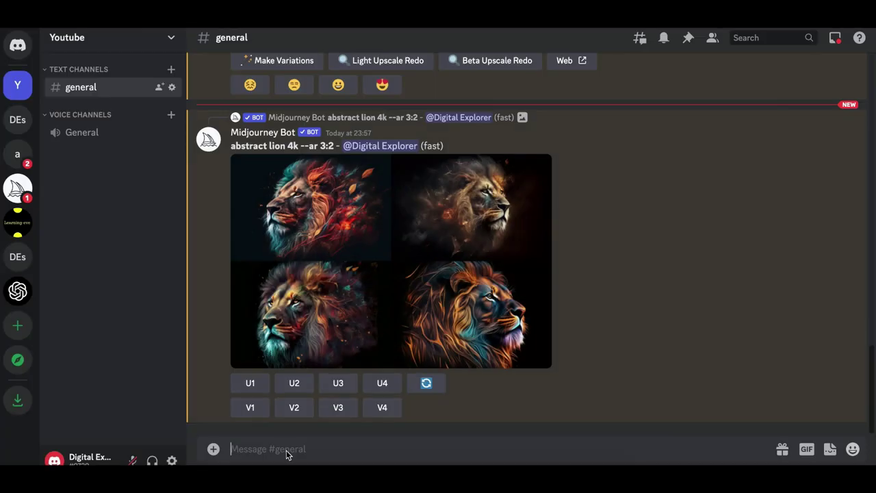
pyautogui.write('/')
pyautogui.press('Return')
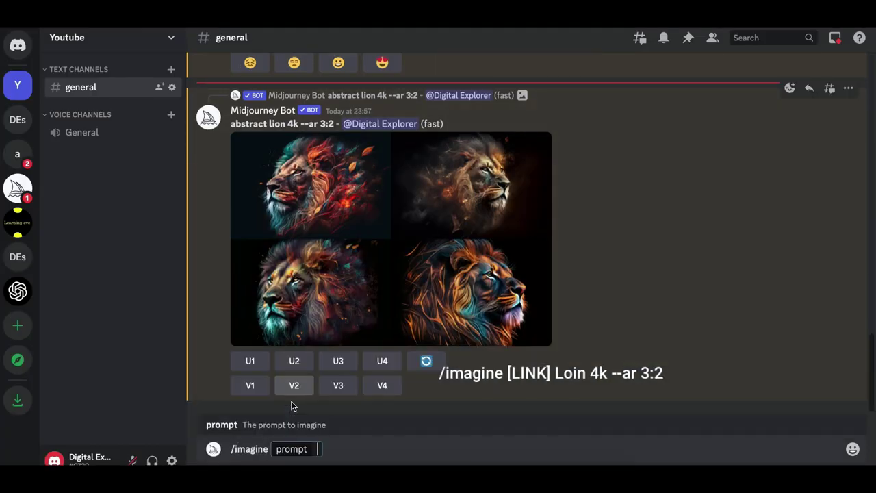
pyautogui.hotkey('ctrl', 'v')
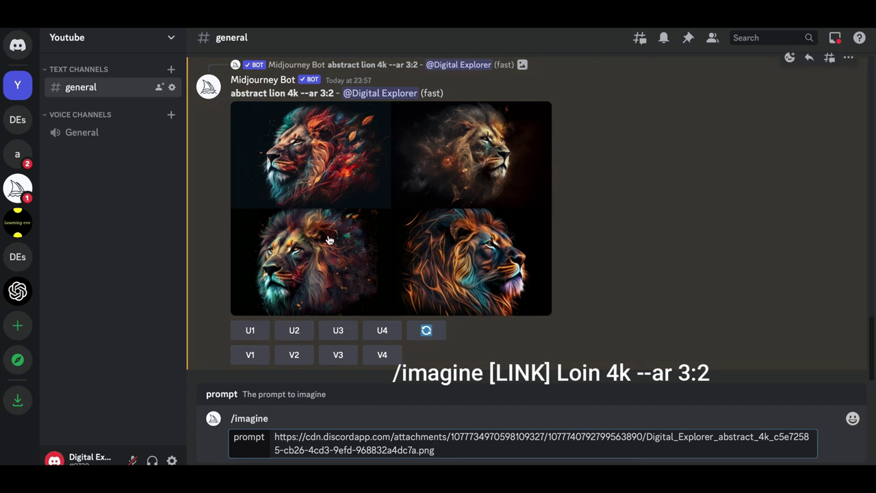
pyautogui.write('lio')
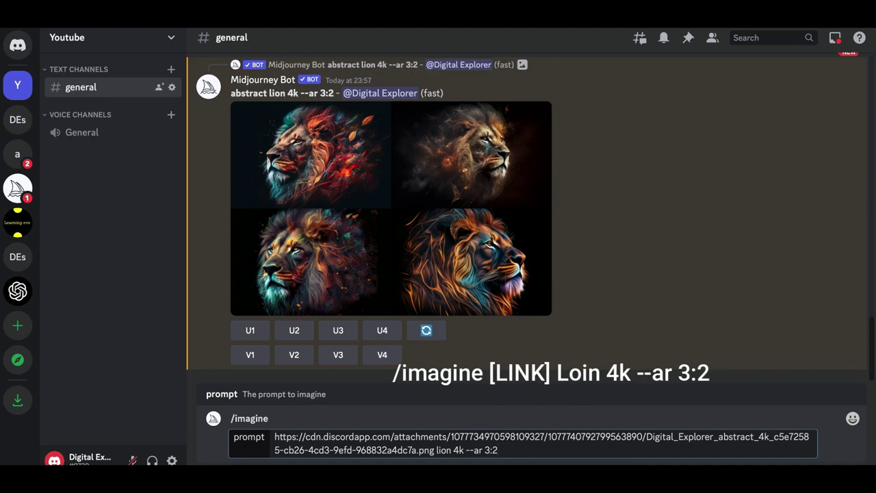
pyautogui.write('n 4k --ar 3:2')
pyautogui.press('Return')
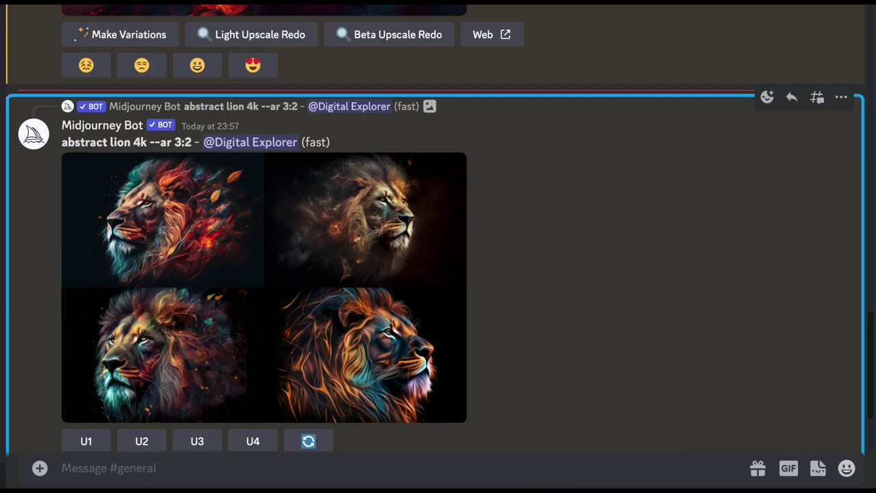
# Step: Upscale the fourth image of the rerolled lion grid and request variations of it with the prompt "abstract lion 4k --ar 3:2"
pyautogui.scroll(5, 438, 228)
pyautogui.scroll(8, 226, 62)
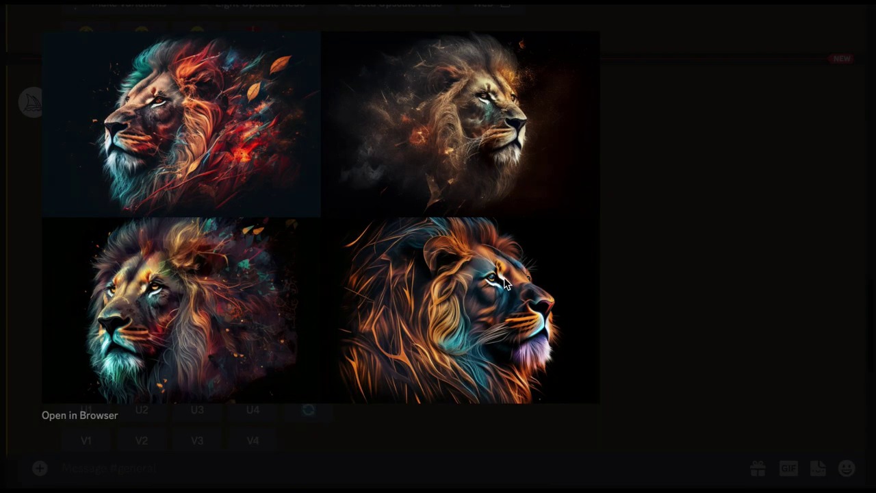
pyautogui.click(254, 420)
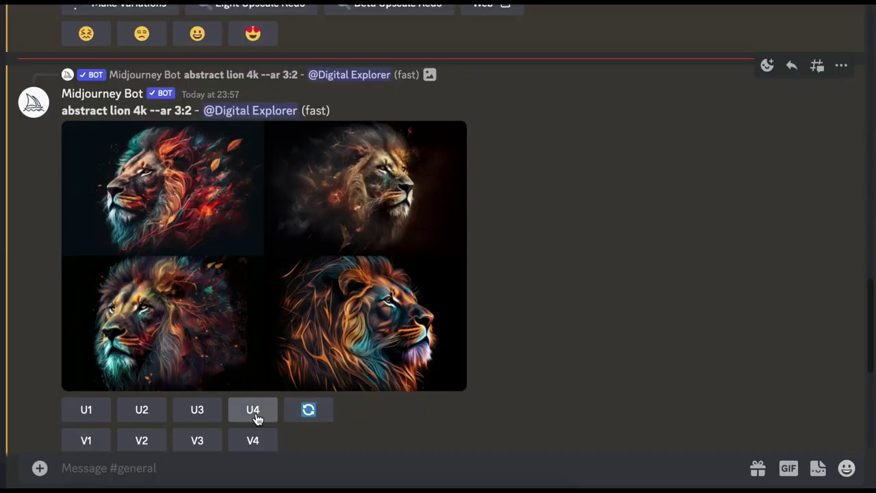
pyautogui.click(254, 416)
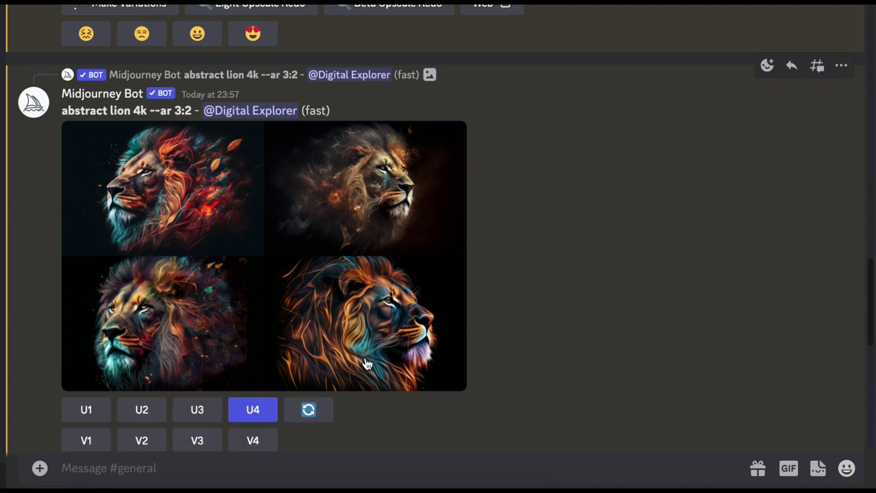
pyautogui.click(253, 441)
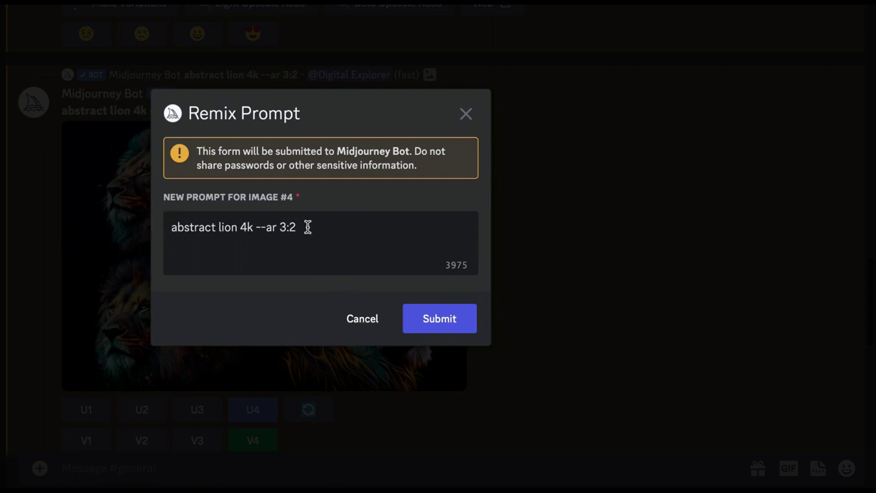
pyautogui.click(445, 322)
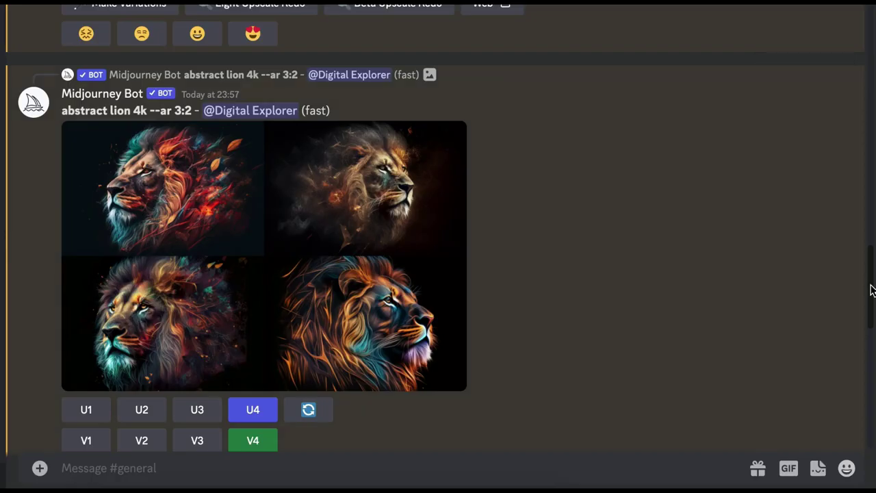
# Step: Examine the lion grid generated from the image link at enlarged size
pyautogui.scroll(-10, 872, 290)
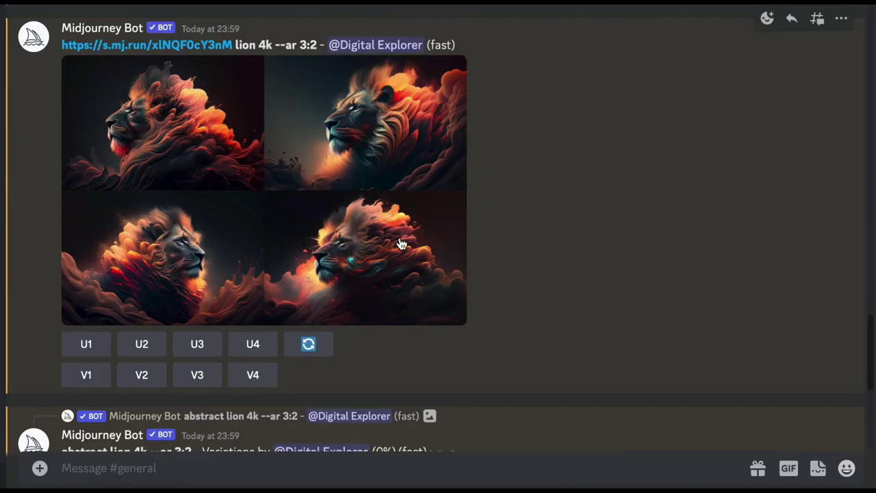
pyautogui.click(401, 243)
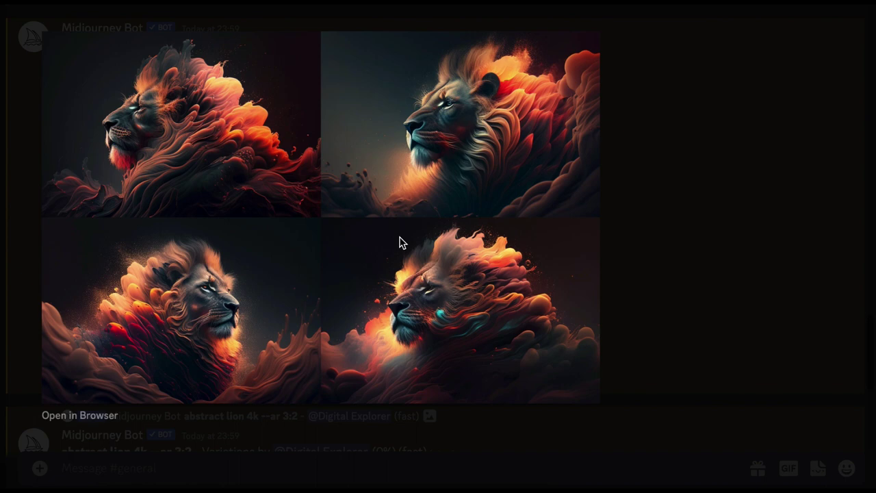
pyautogui.click(656, 177)
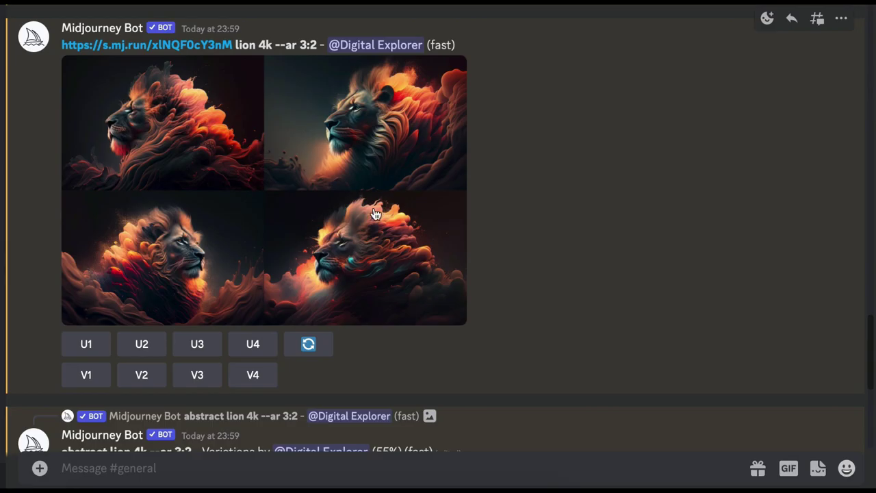
pyautogui.click(375, 213)
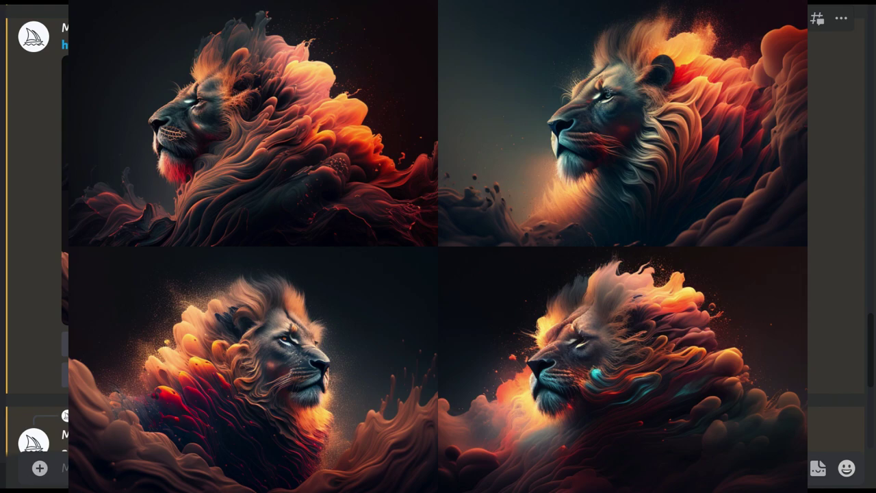
# Step: Compare the text-only abstract lion variations and their prompt with the newer image-link lion grid, enlarging each grid
pyautogui.scroll(-10, 869, 425)
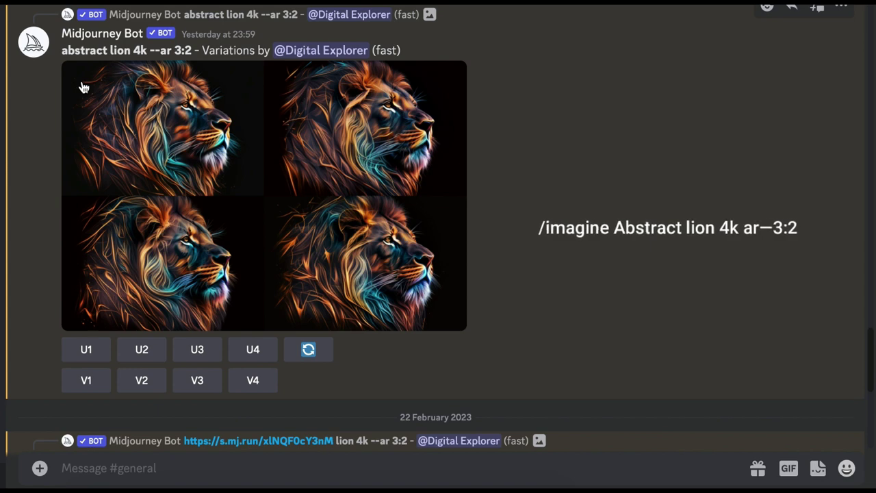
pyautogui.moveTo(63, 52); pyautogui.dragTo(145, 55)
pyautogui.click(638, 127)
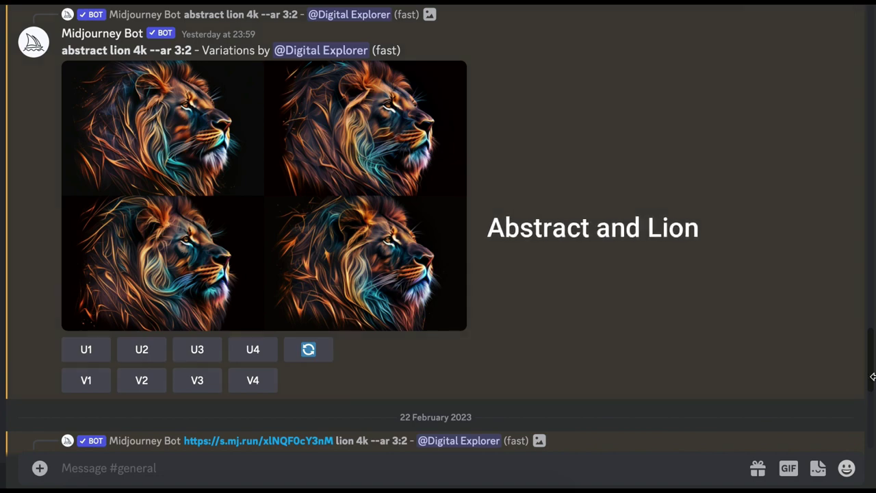
pyautogui.scroll(-1, 872, 402)
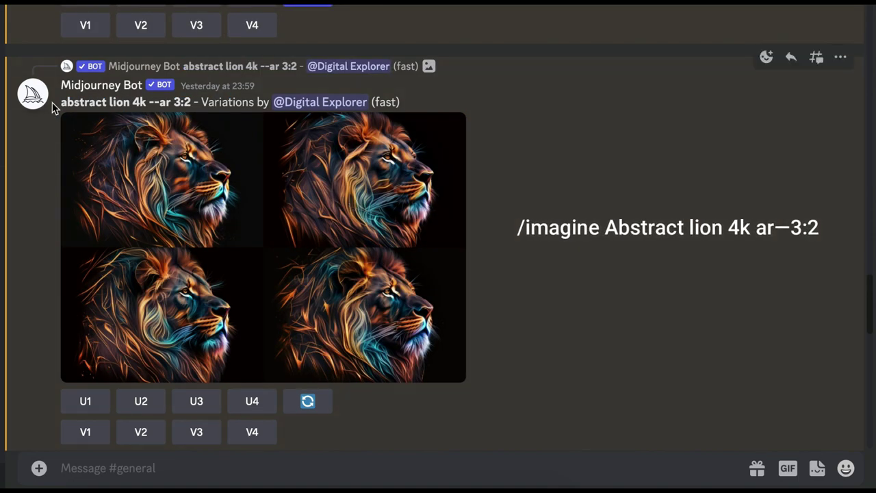
pyautogui.moveTo(61, 103); pyautogui.dragTo(187, 109)
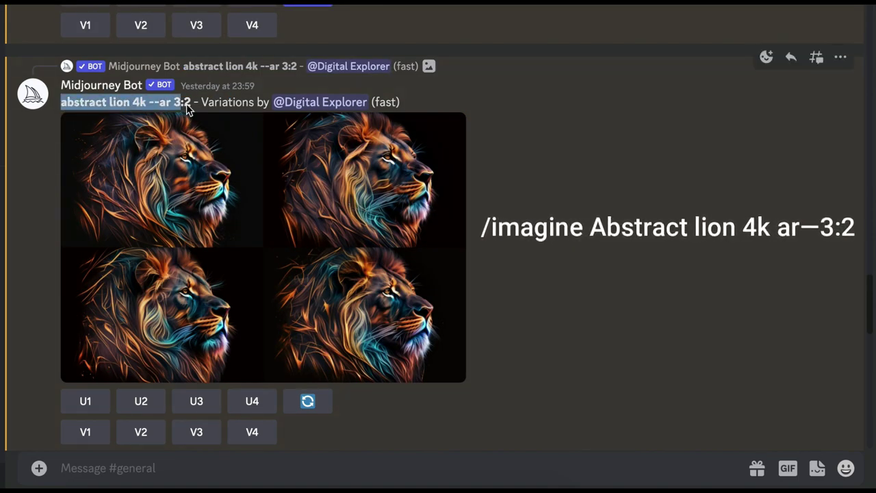
pyautogui.click(287, 256)
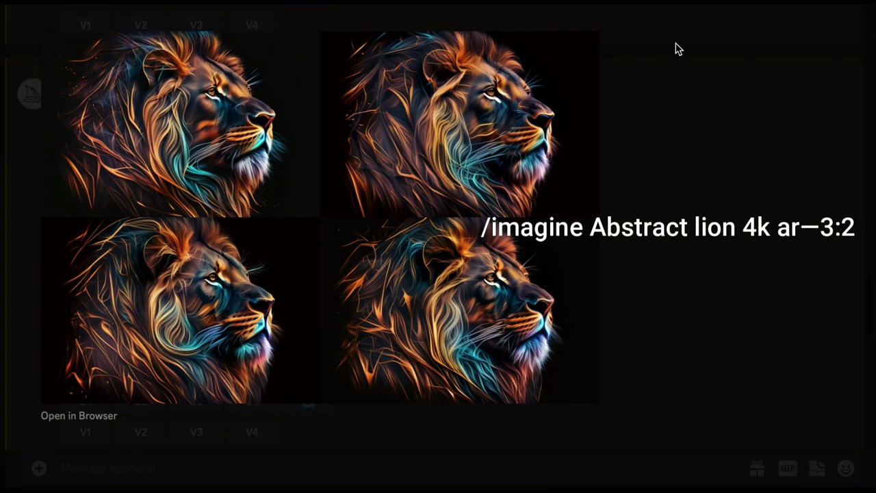
pyautogui.click(672, 64)
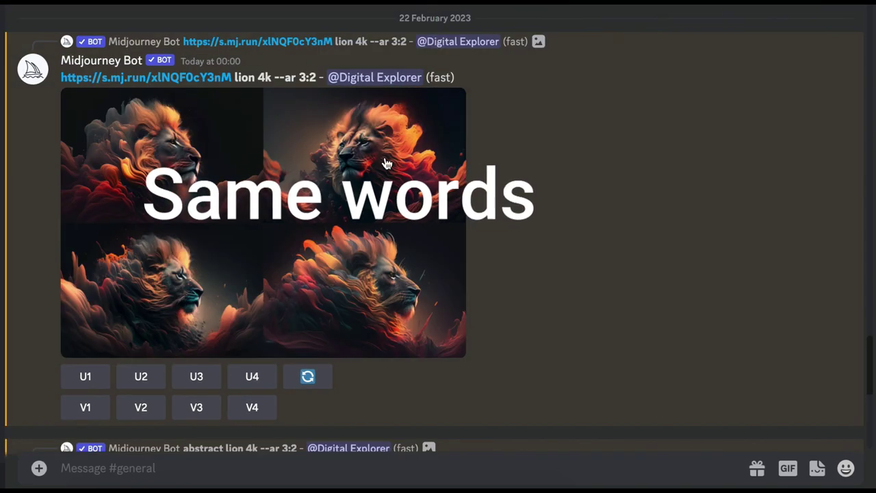
pyautogui.click(385, 171)
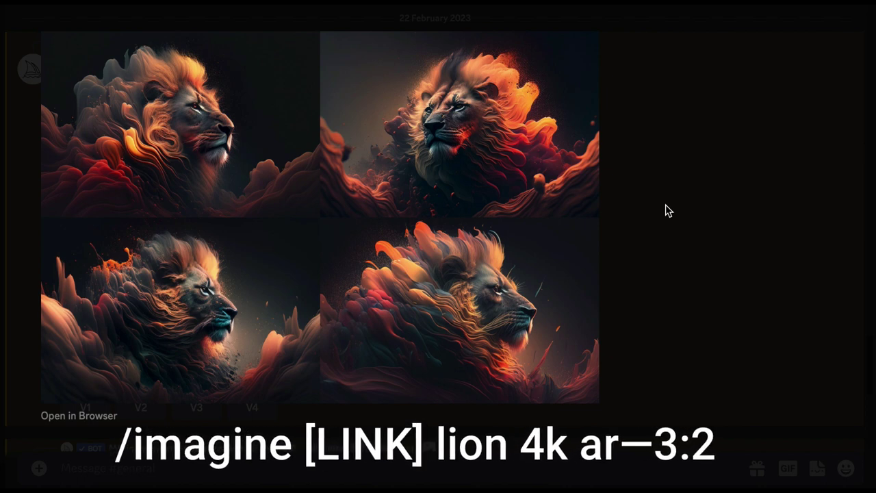
pyautogui.click(669, 211)
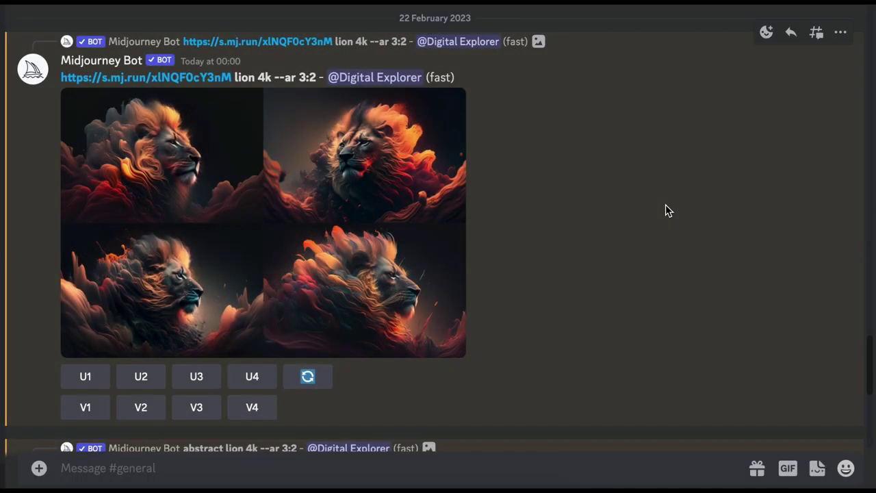
# Step: Review the lion grid made from the image link once more, viewing it at enlarged size
pyautogui.scroll(-2, 870, 392)
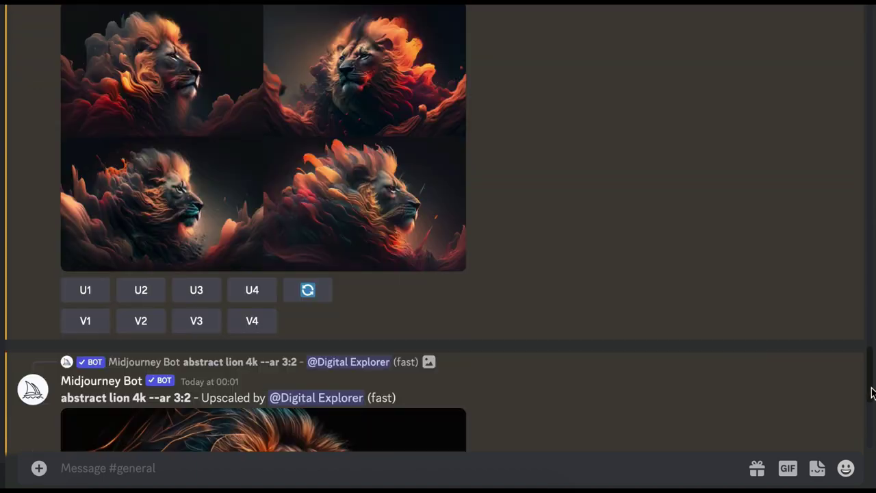
pyautogui.scroll(-3, 871, 392)
pyautogui.scroll(10, 871, 383)
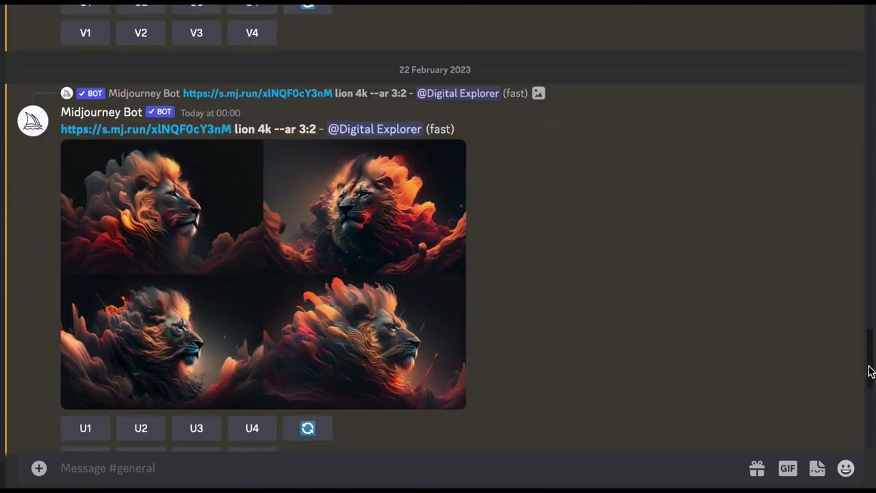
pyautogui.click(326, 208)
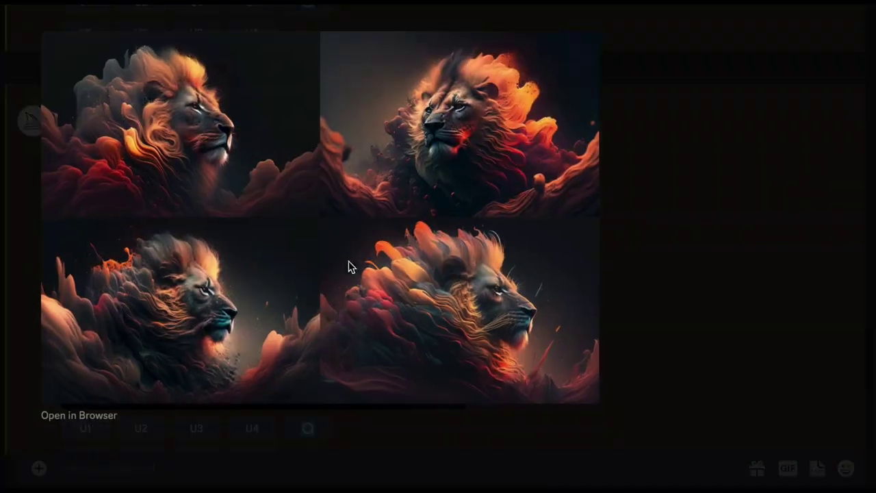
pyautogui.click(698, 208)
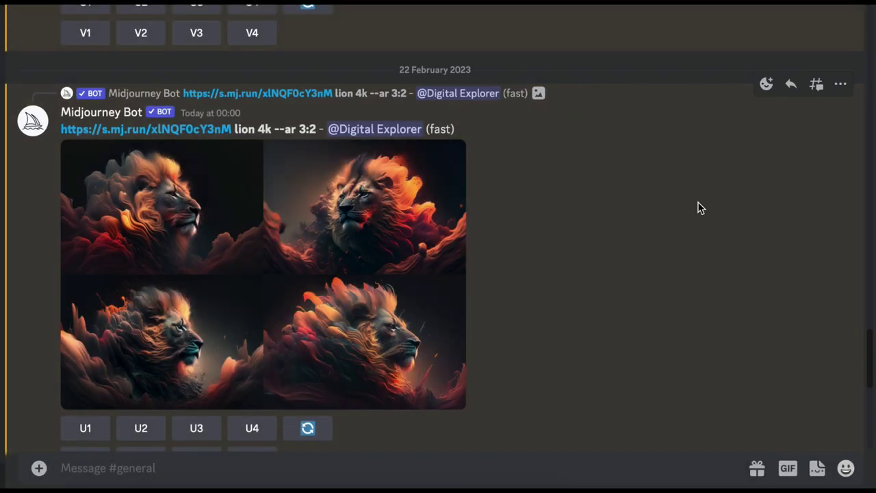
# Step: Reuse the upscaled lion's prompt with the subject changed to cat and submit the imagine prompt "abstract cat 4k --ar 3:2"
pyautogui.scroll(-3, 870, 352)
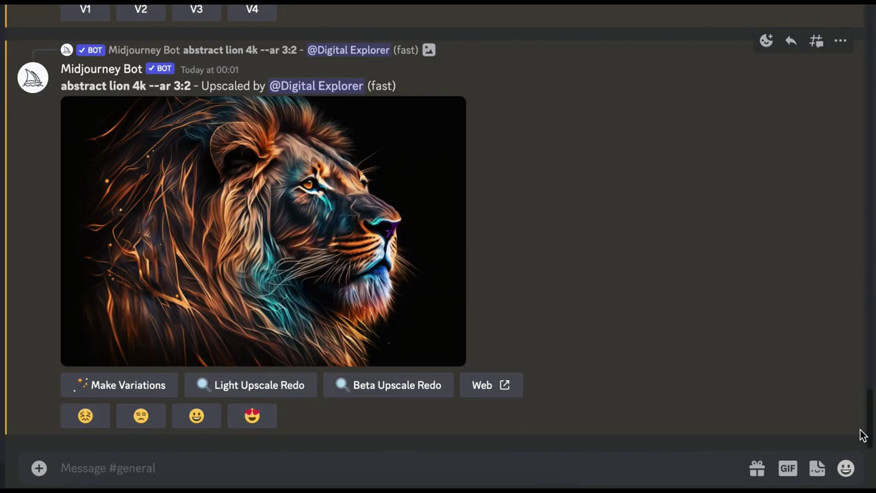
pyautogui.moveTo(194, 85); pyautogui.dragTo(56, 94)
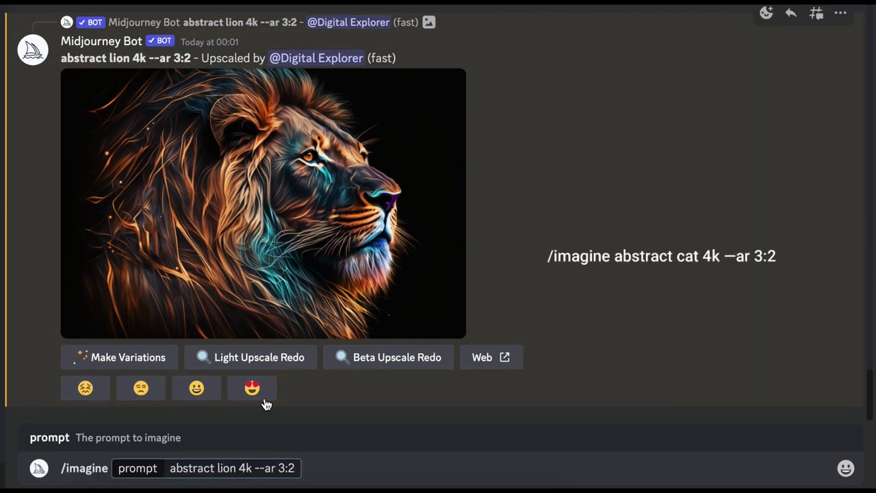
pyautogui.doubleClick(230, 469)
pyautogui.write('cat')
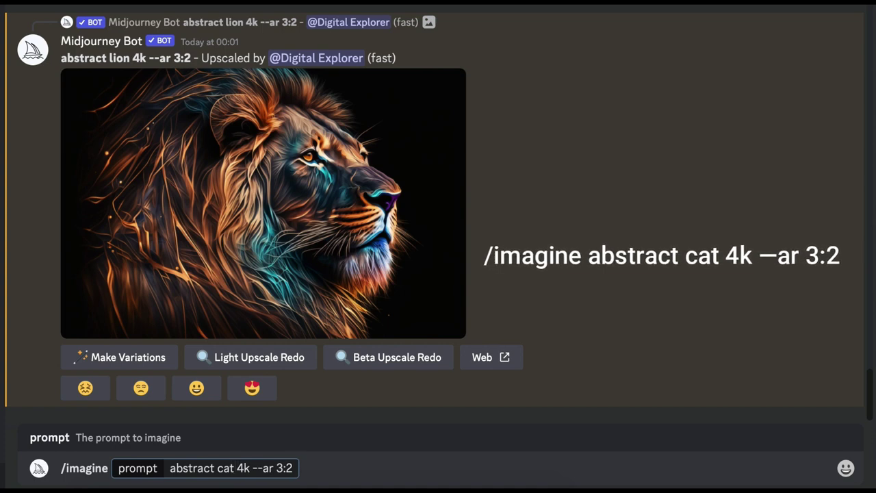
pyautogui.press('Return')
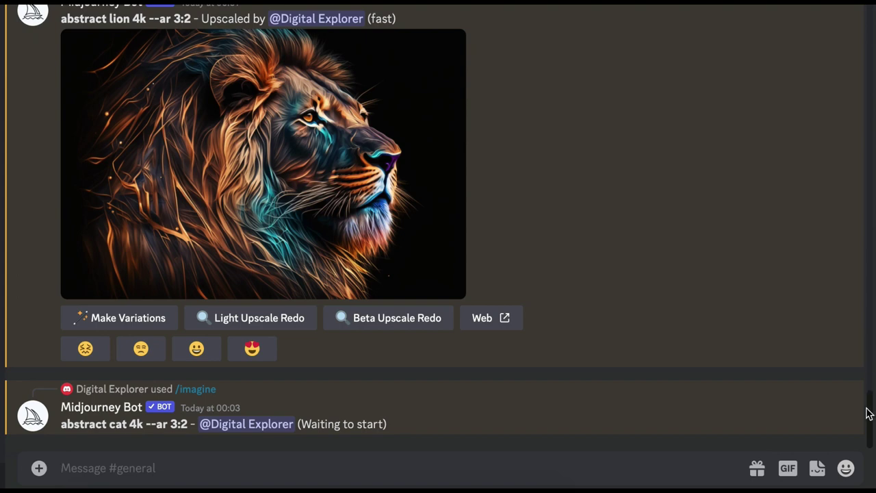
# Step: Examine the abstract cat grid and its prompt at enlarged size, and upscale the grid's first image
pyautogui.scroll(1, 872, 417)
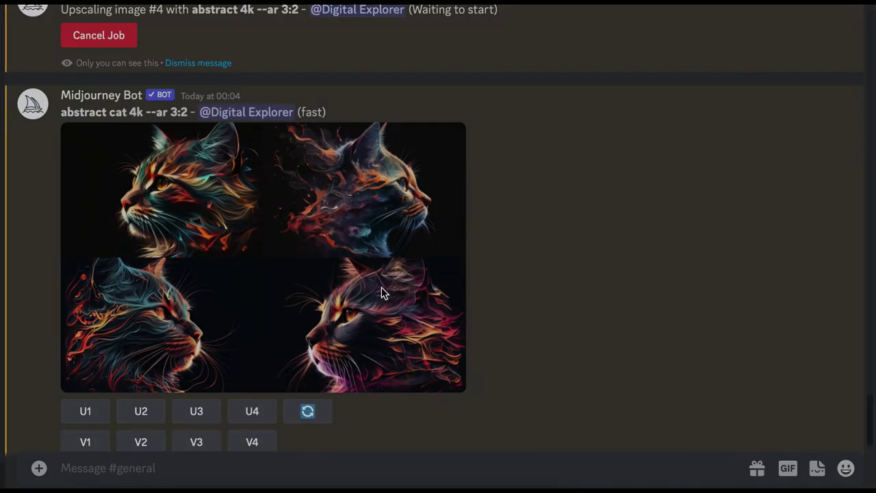
pyautogui.click(381, 288)
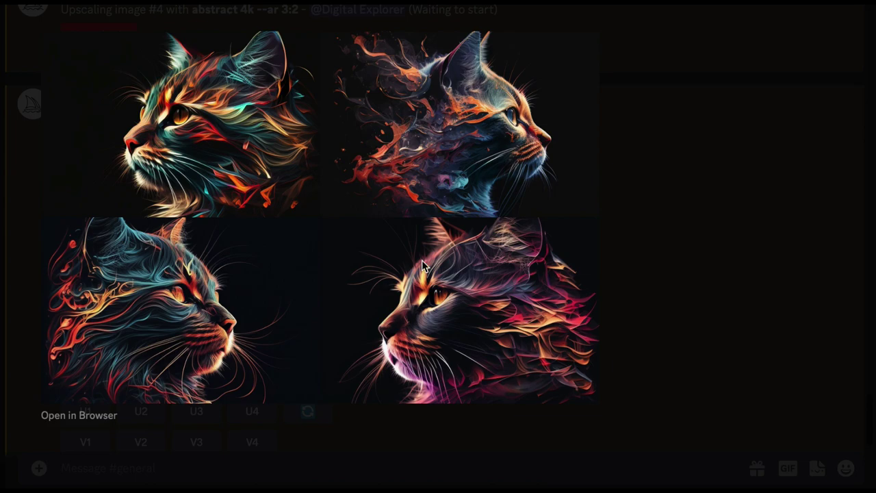
pyautogui.click(666, 189)
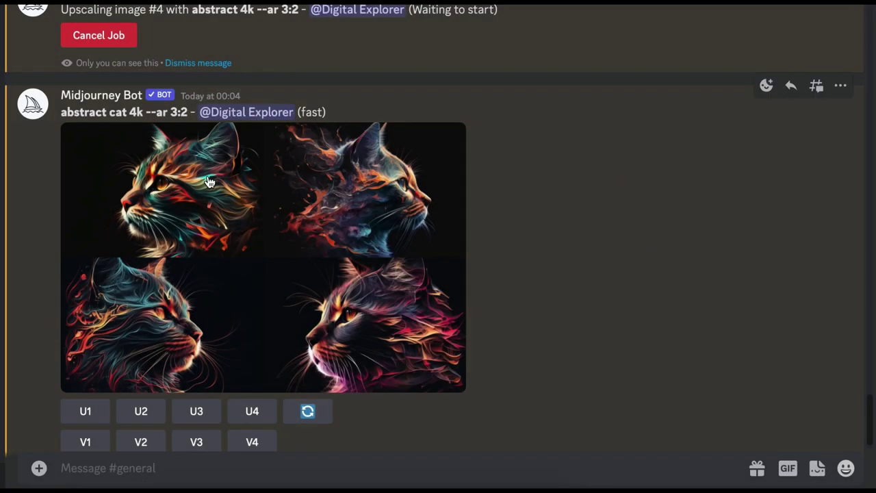
pyautogui.moveTo(61, 112); pyautogui.dragTo(143, 115)
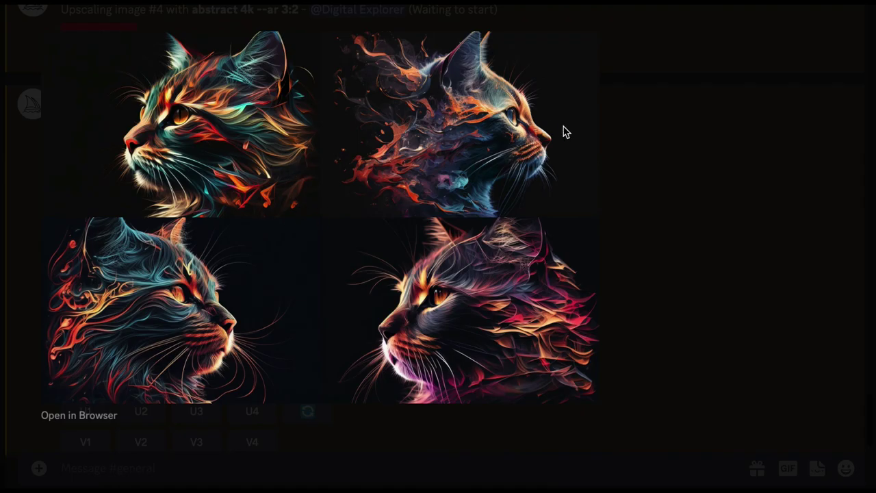
pyautogui.click(644, 126)
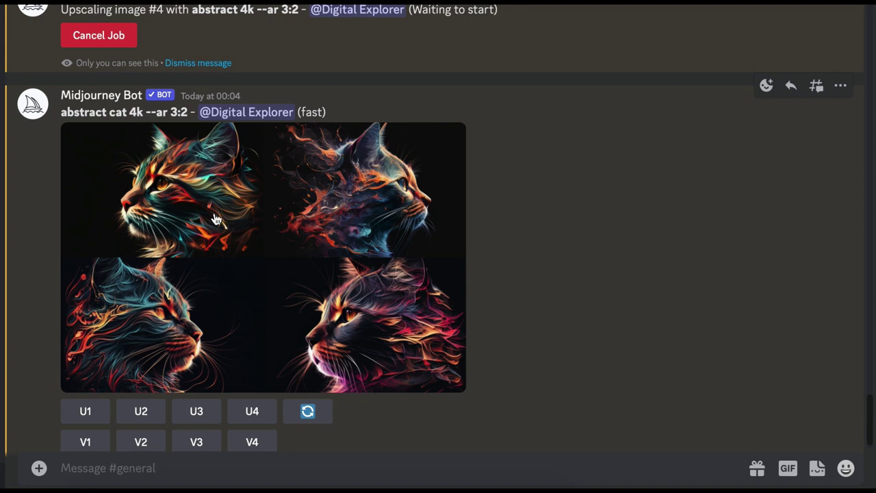
pyautogui.click(94, 412)
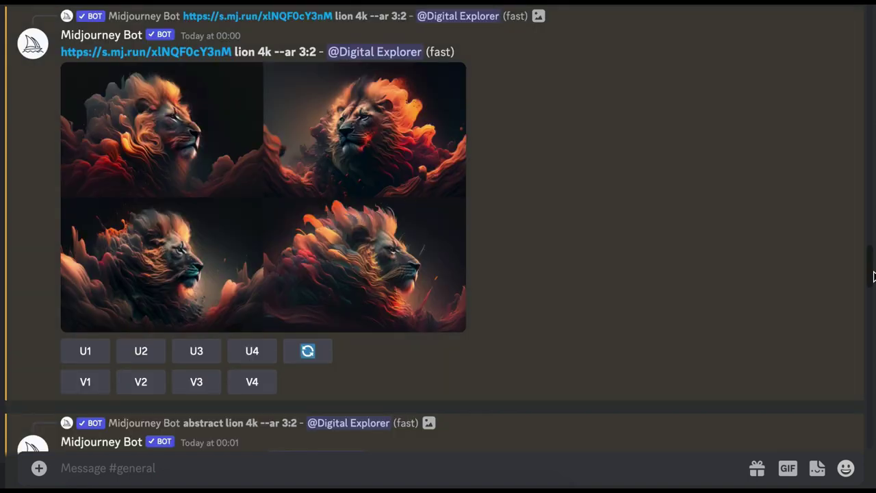
# Step: Submit an imagine prompt made of the upscaled abstract image's link followed by "cat 4k --ar 3:2"
pyautogui.moveTo(872, 255); pyautogui.dragTo(870, 165)
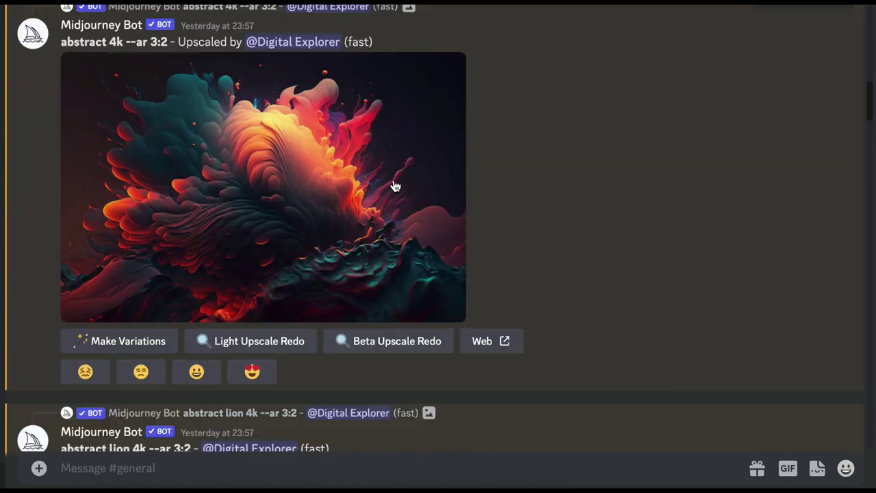
pyautogui.click(393, 183)
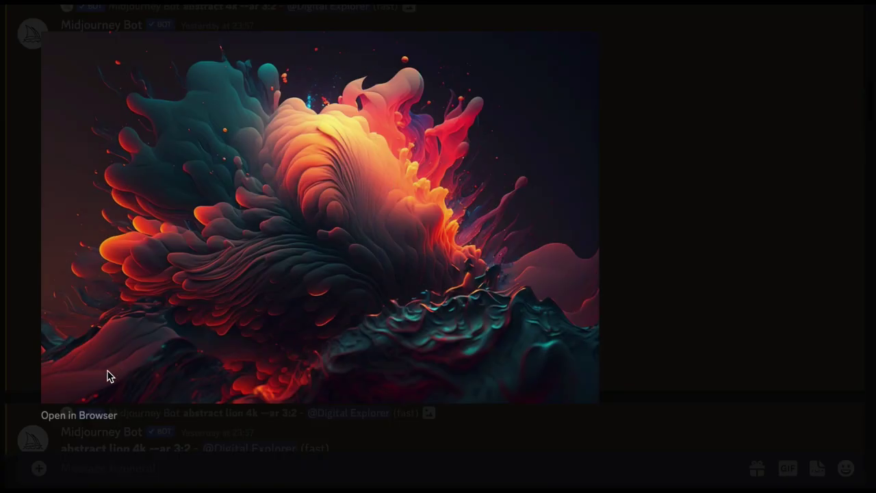
pyautogui.press('Escape')
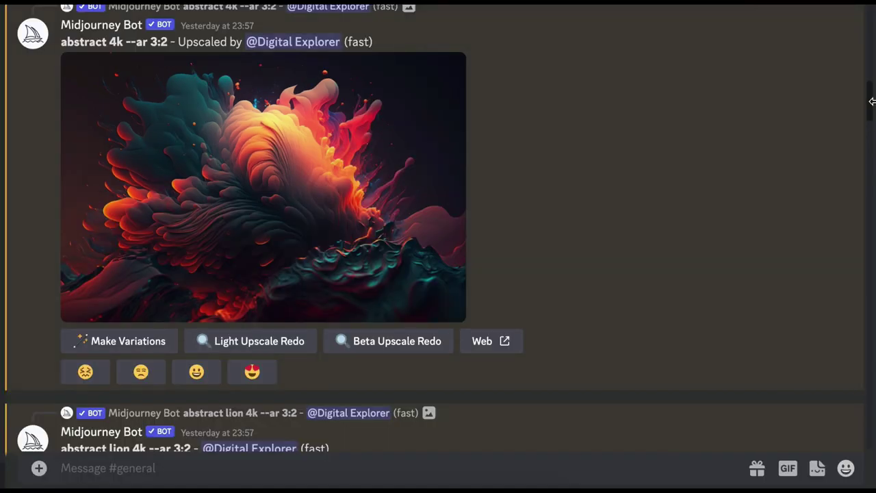
pyautogui.moveTo(870, 108); pyautogui.dragTo(864, 428)
pyautogui.write('/')
pyautogui.click(330, 177)
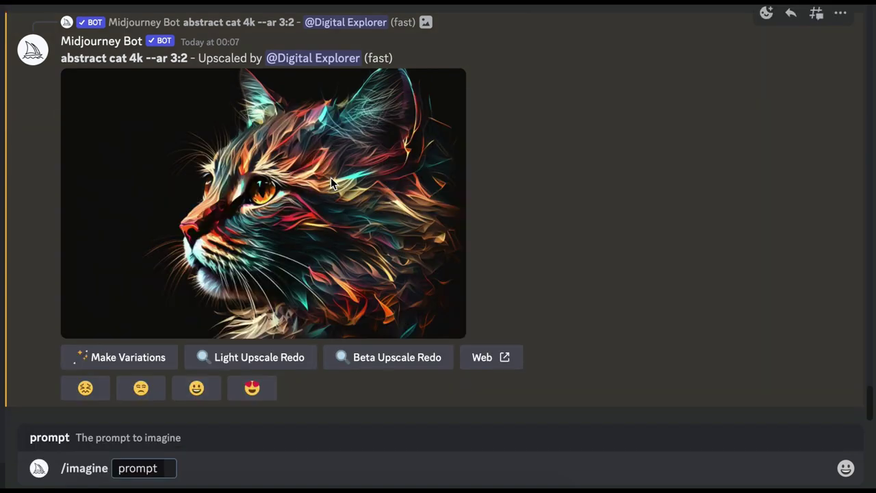
pyautogui.hotkey('ctrl', 'v')
pyautogui.write('cat 4k')
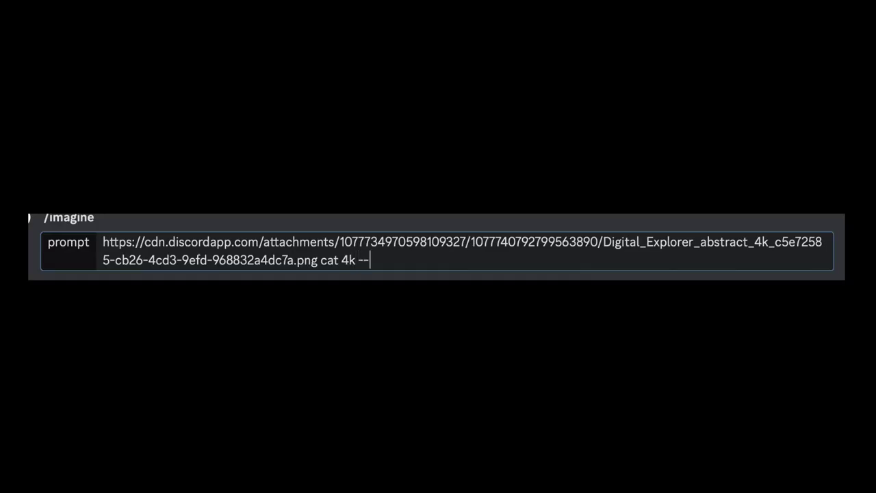
pyautogui.write(' --ar 3:2')
pyautogui.press('Return')
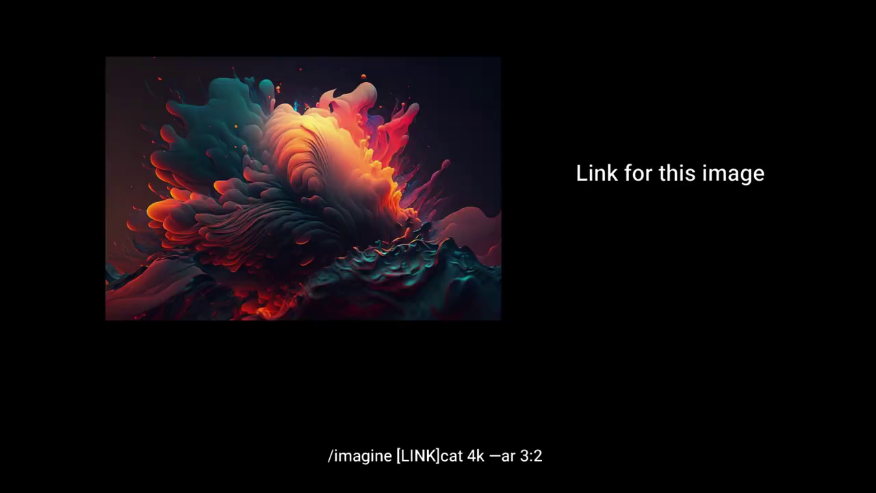
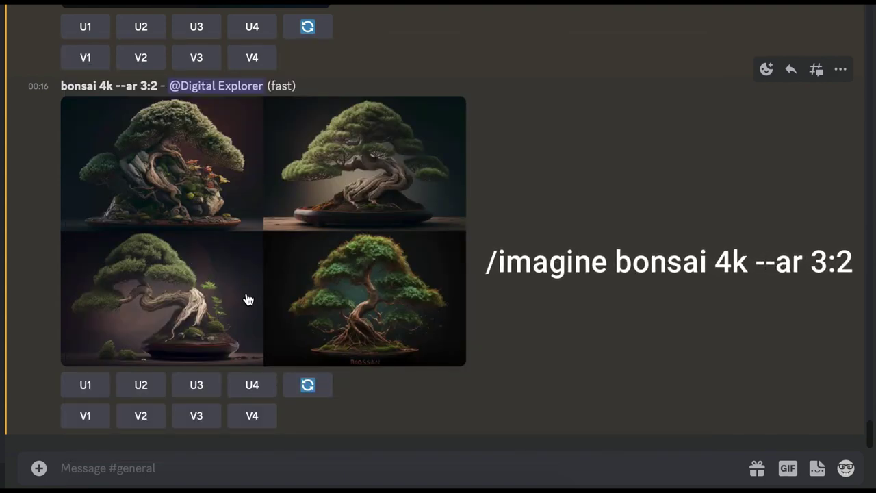
# Step: Submit the imagine prompt "bonsai house 4k --ar 3:2", based on the bonsai prompt, and view the resulting grid enlarged
pyautogui.moveTo(159, 86); pyautogui.dragTo(62, 89)
pyautogui.hotkey('ctrl', 'c')
pyautogui.click(106, 473)
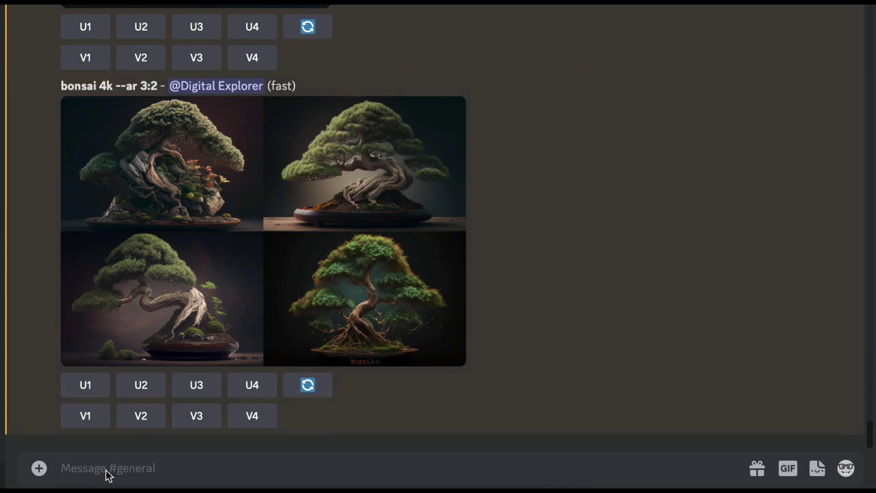
pyautogui.write('/')
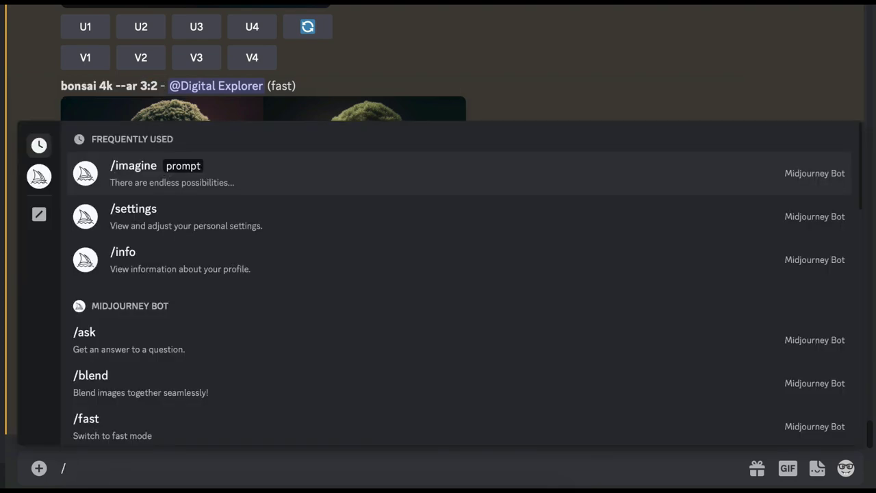
pyautogui.write('imagine')
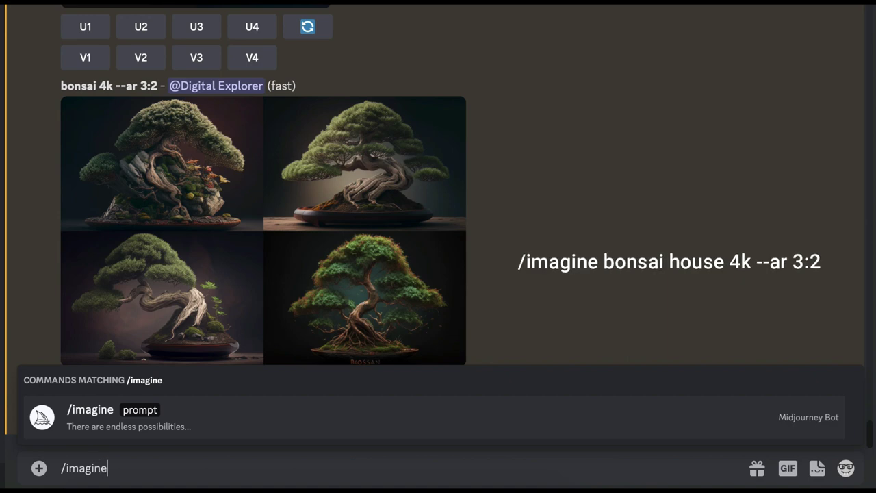
pyautogui.press('Tab')
pyautogui.hotkey('ctrl', 'v')
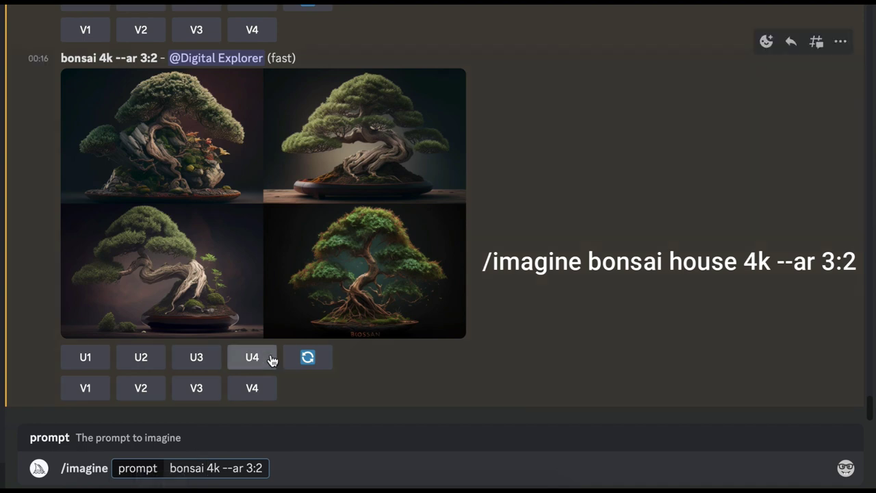
pyautogui.write('house')
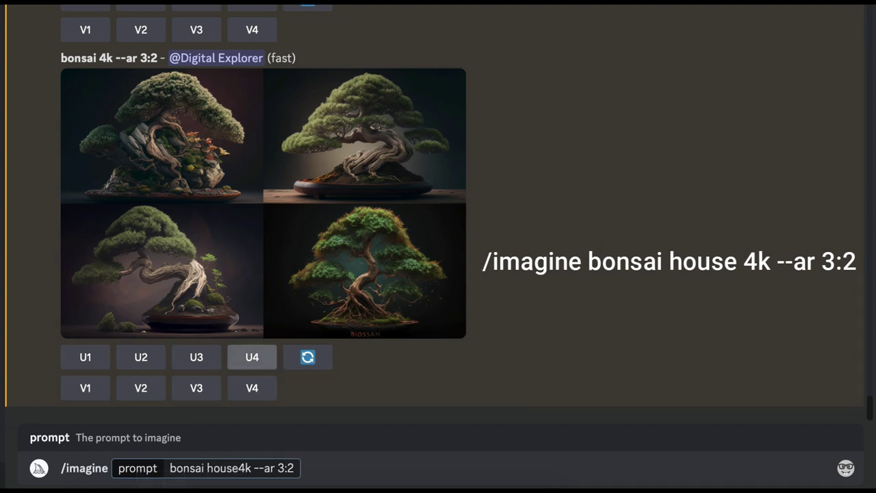
pyautogui.press('Return')
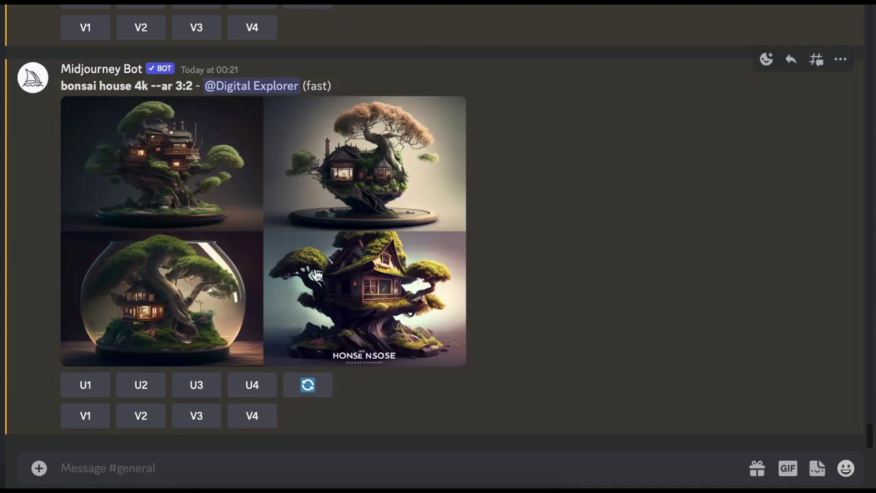
pyautogui.click(315, 273)
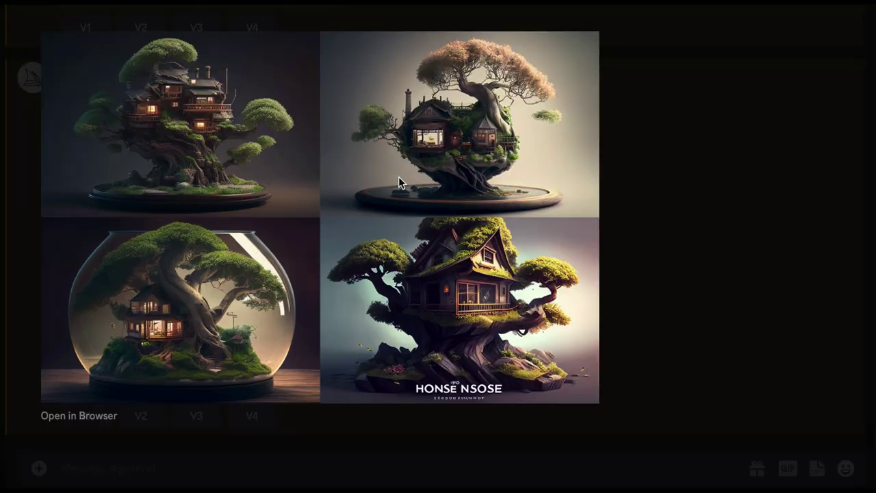
pyautogui.click(679, 192)
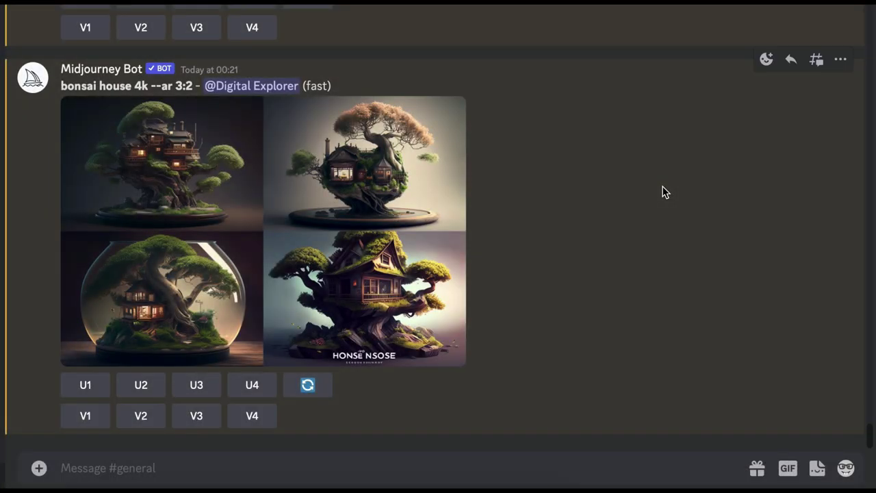
# Step: Enter the imagine prompt "bonsai synthwave house 4k --ar 3:2", based on the bonsai house grid's prompt
pyautogui.moveTo(193, 86); pyautogui.dragTo(82, 86)
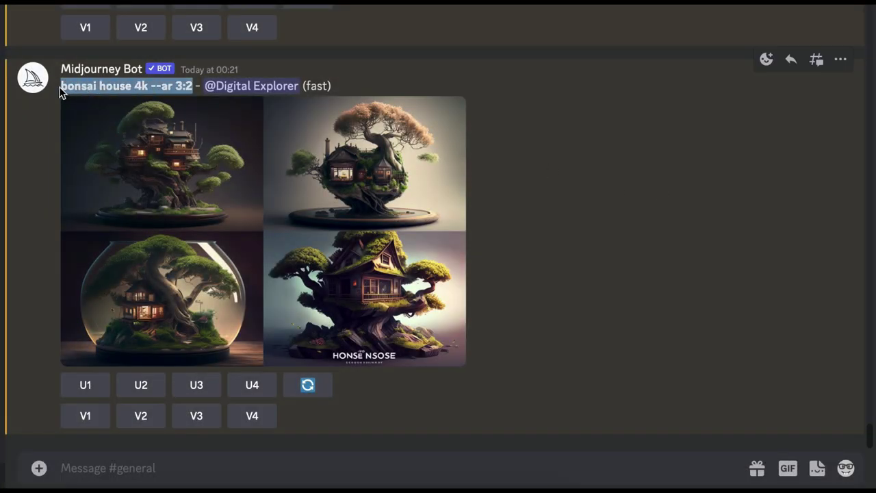
pyautogui.click(96, 471)
pyautogui.write('/')
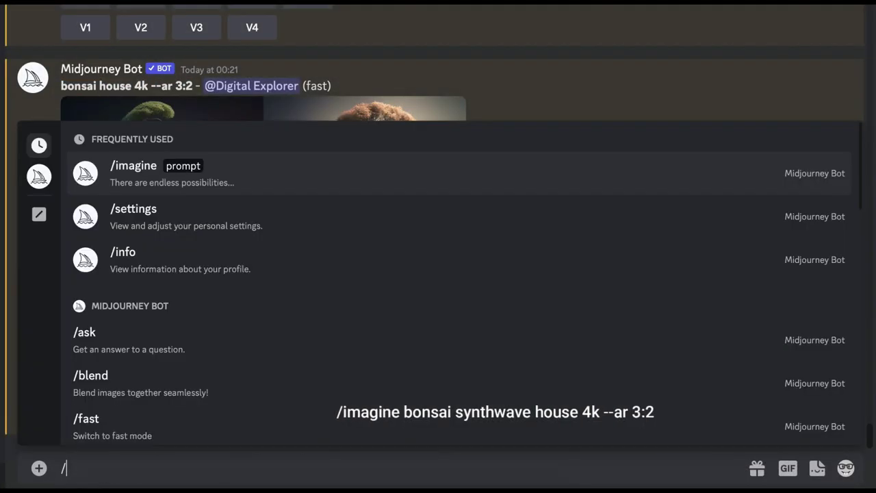
pyautogui.write('imagine')
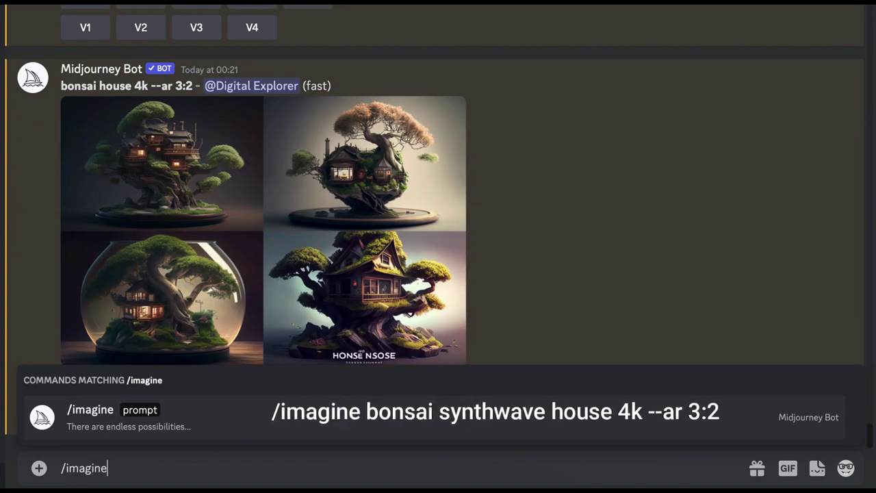
pyautogui.press('Tab')
pyautogui.write('bonsai house 4k --ar 3:2')
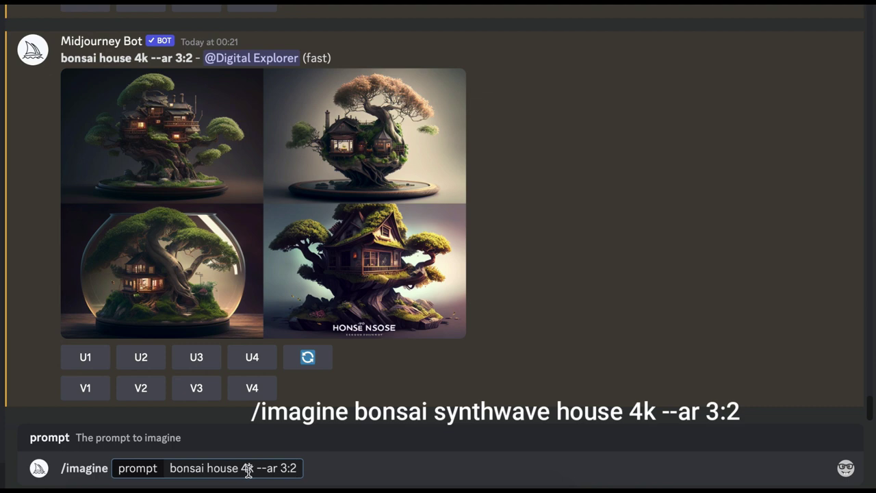
pyautogui.click(207, 468)
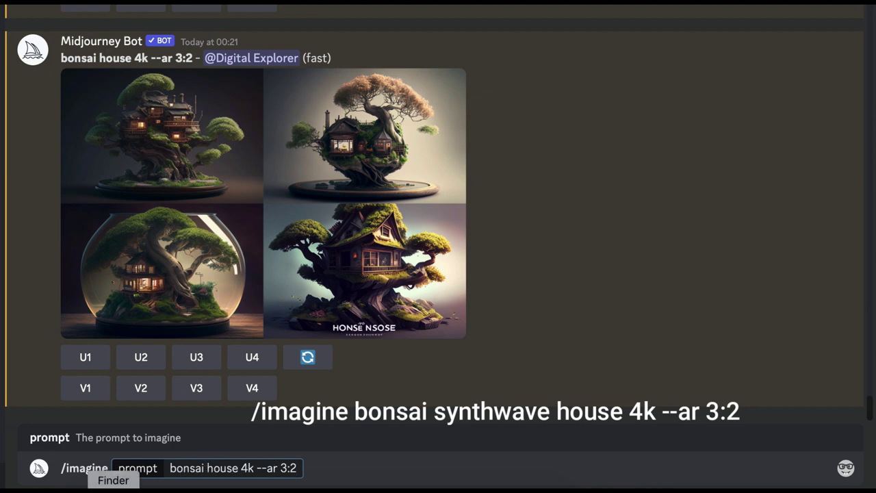
pyautogui.write('synthwave')
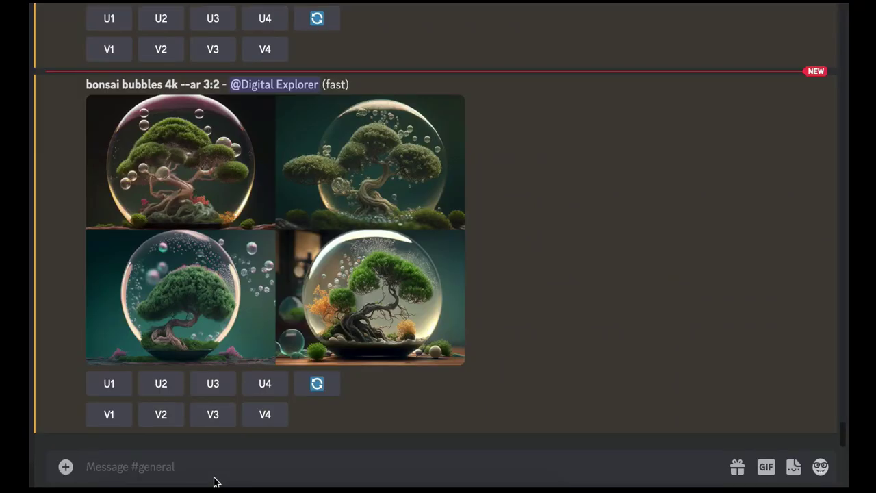
# Step: Submit the imagine prompt "knolling 4k --ar 3:2"
pyautogui.write('/')
pyautogui.click(279, 181)
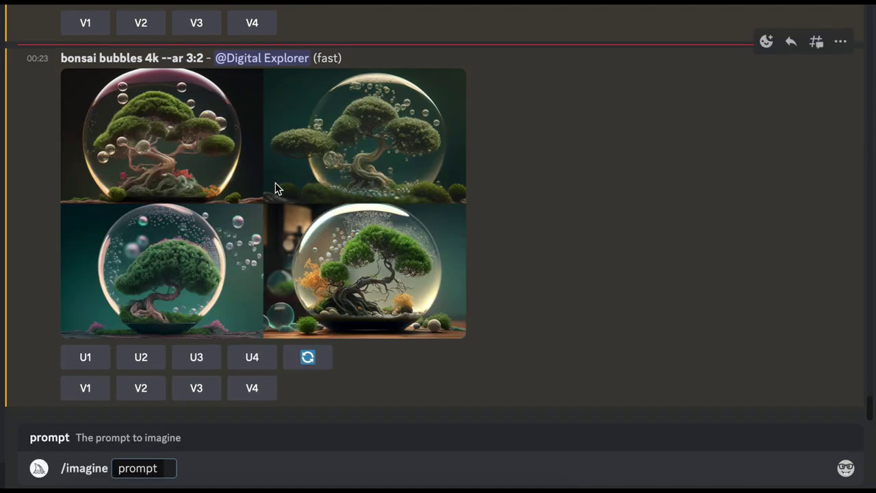
pyautogui.write('kn')
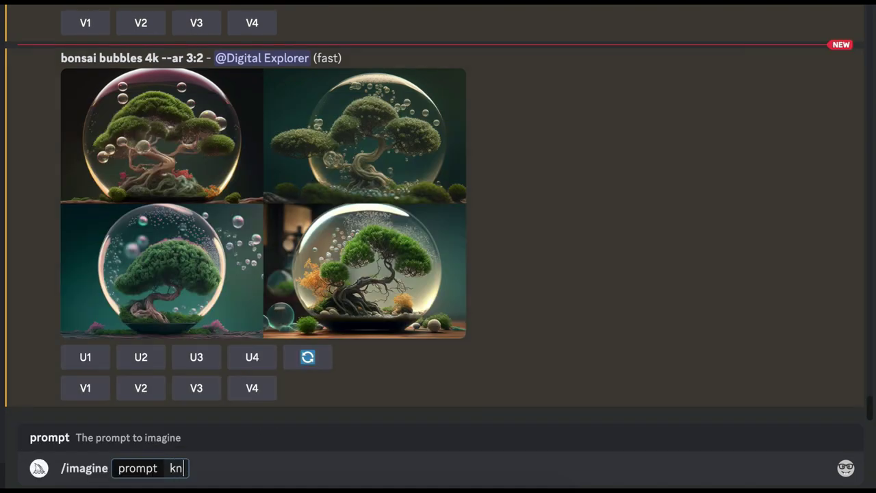
pyautogui.write('olling 4')
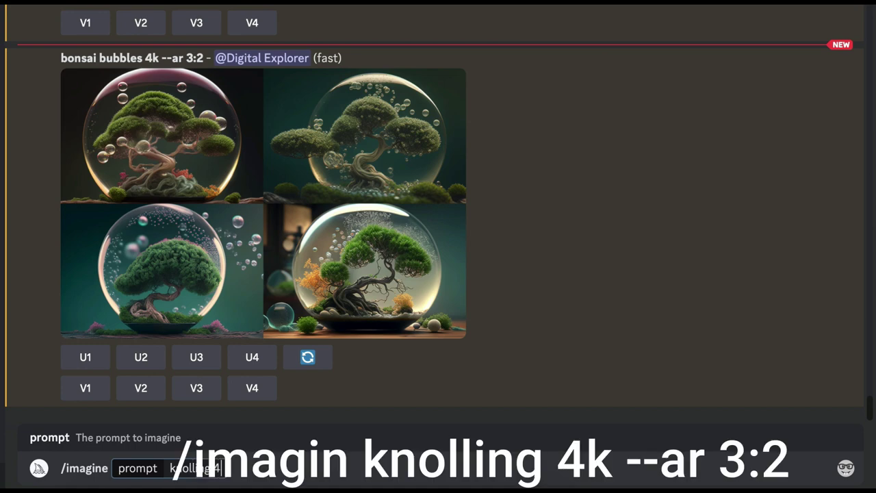
pyautogui.write('k --ar')
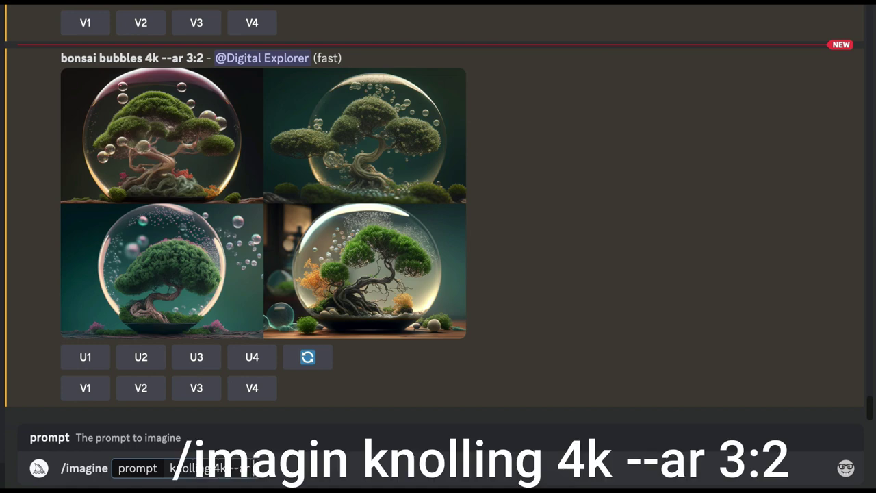
pyautogui.write(' 3:2')
pyautogui.press('Return')
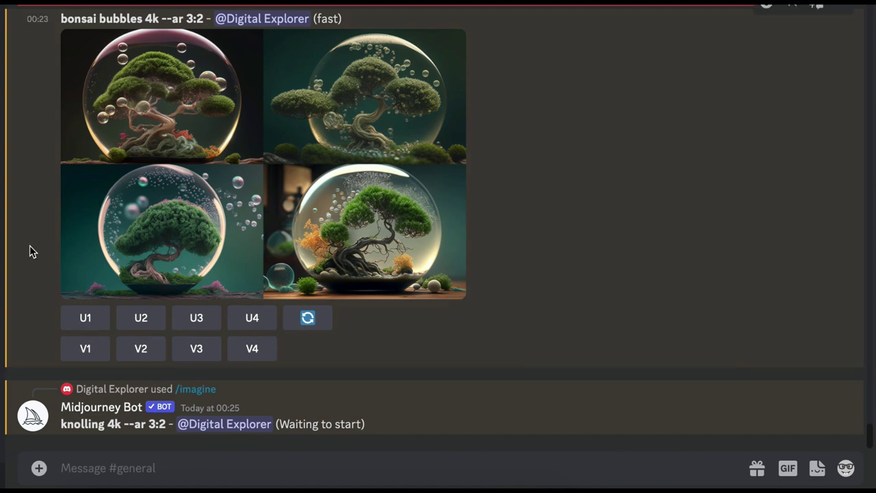
# Step: Enter the imagine prompt "knolling shoes 4k --ar 3:2", based on the knolling prompt just submitted
pyautogui.moveTo(171, 424); pyautogui.dragTo(48, 430)
pyautogui.hotkey('ctrl', 'c')
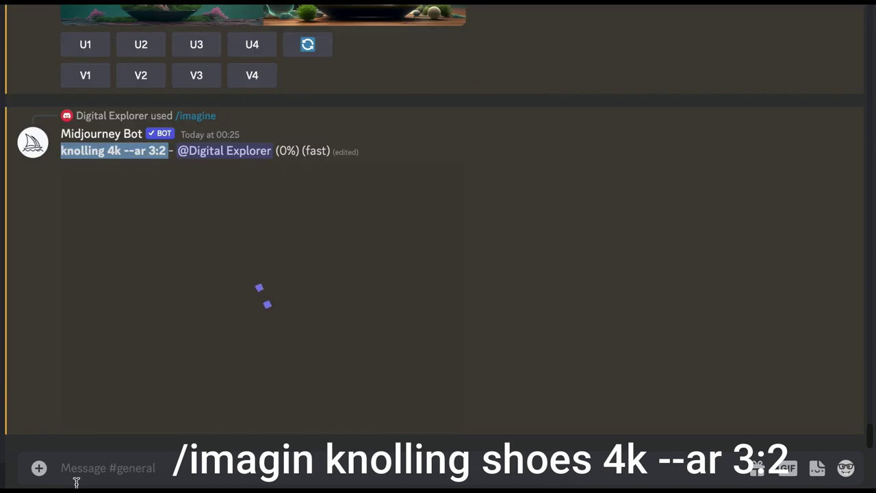
pyautogui.click(76, 479)
pyautogui.write('/imagine prompt')
pyautogui.hotkey('ctrl', 'v')
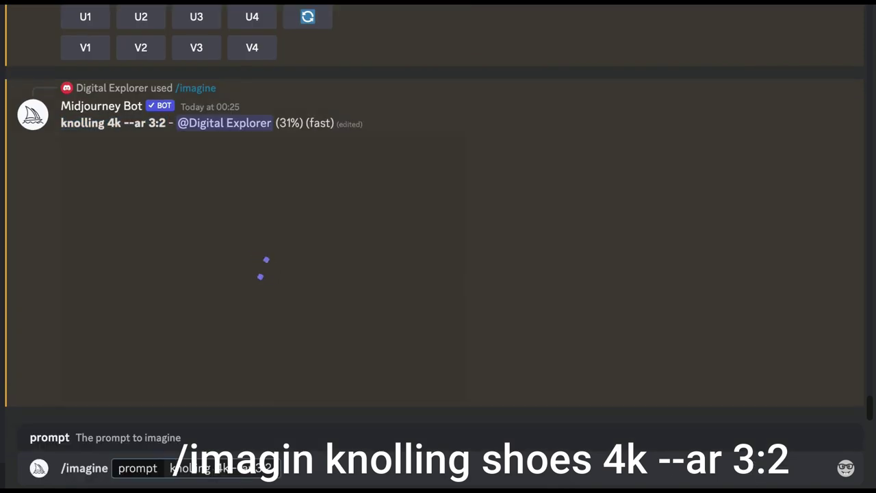
pyautogui.write('shoes')
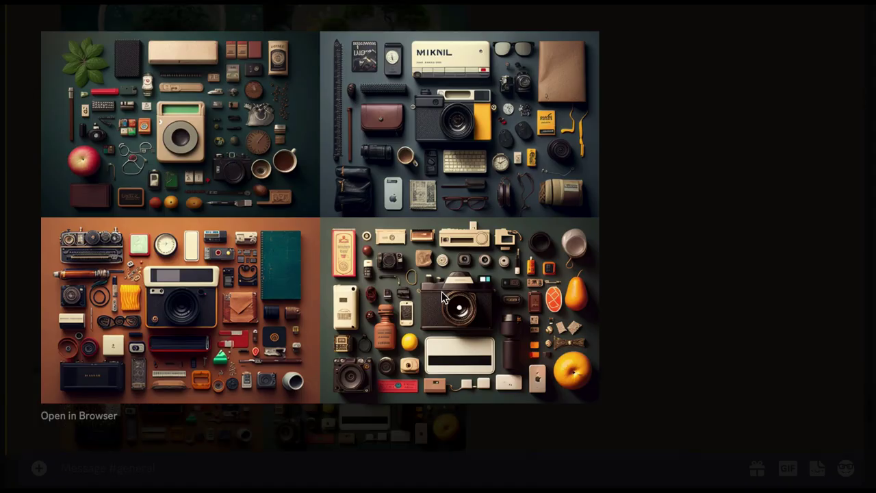
# Step: Examine the knolling grid's prompt text and its four images at enlarged size
pyautogui.click(689, 112)
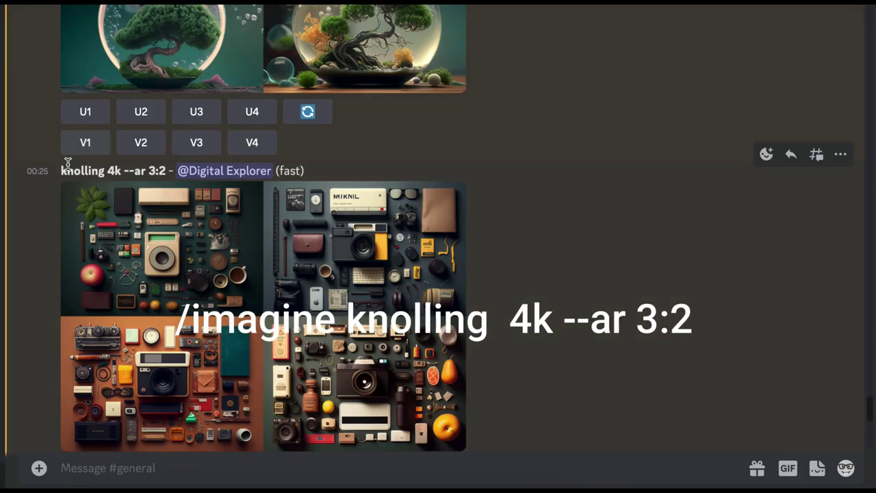
pyautogui.moveTo(61, 170); pyautogui.dragTo(152, 173)
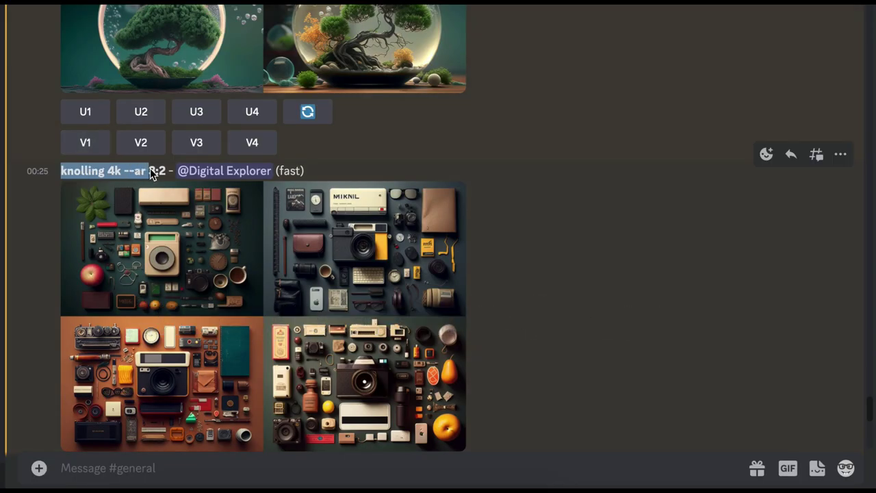
pyautogui.click(512, 232)
pyautogui.click(364, 291)
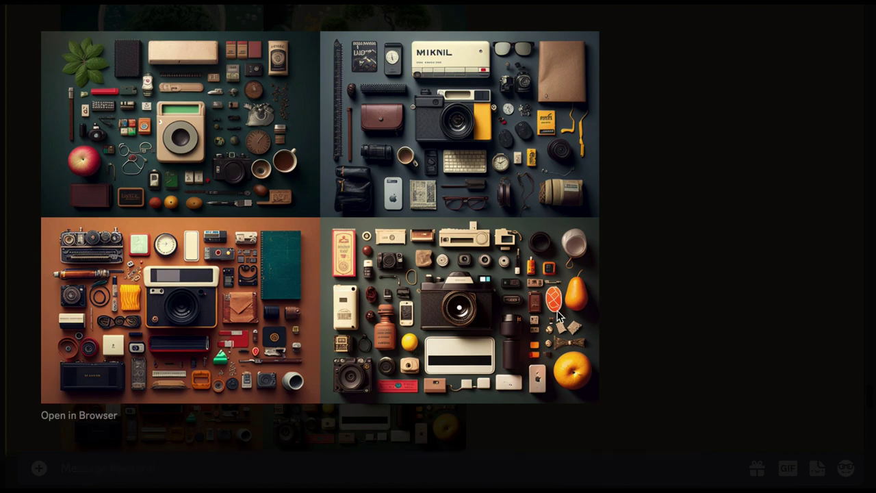
pyautogui.click(716, 263)
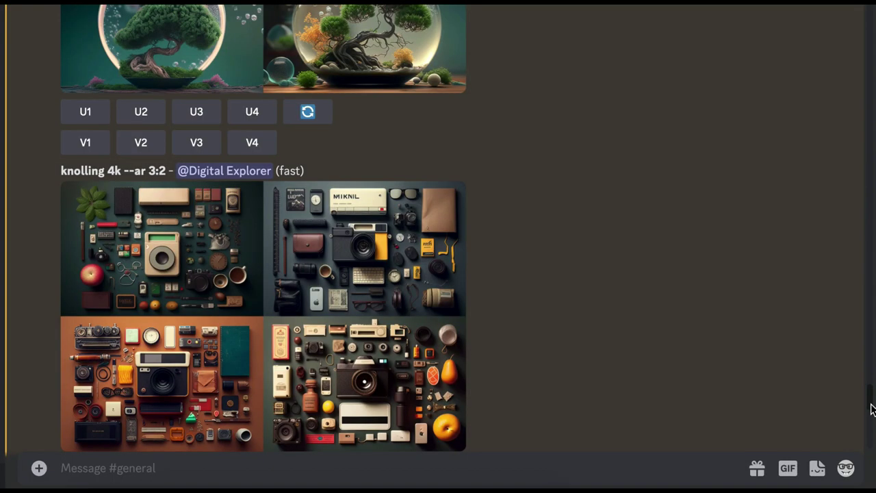
# Step: View the knolling shoes grid at enlarged size and return to the channel
pyautogui.scroll(-8, 871, 406)
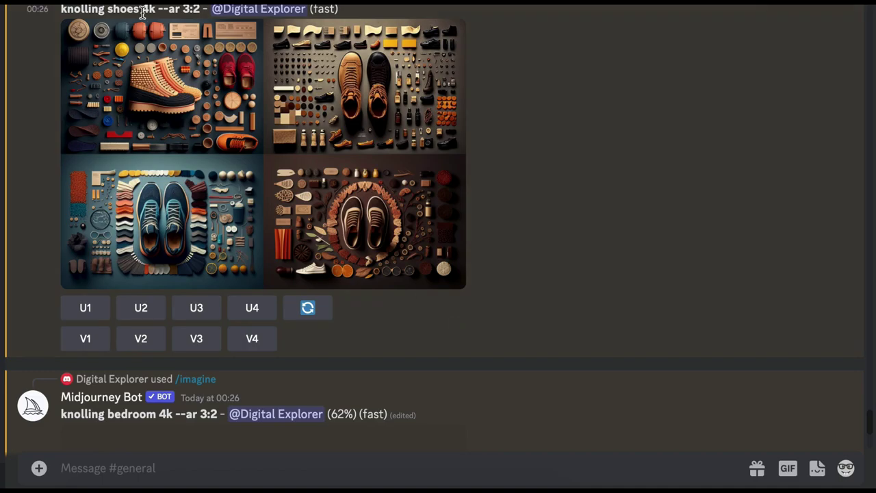
pyautogui.click(144, 85)
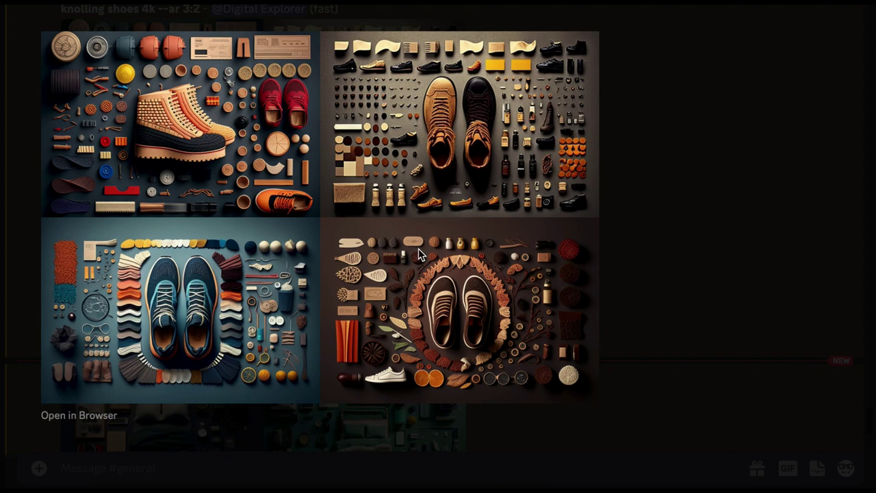
pyautogui.click(624, 267)
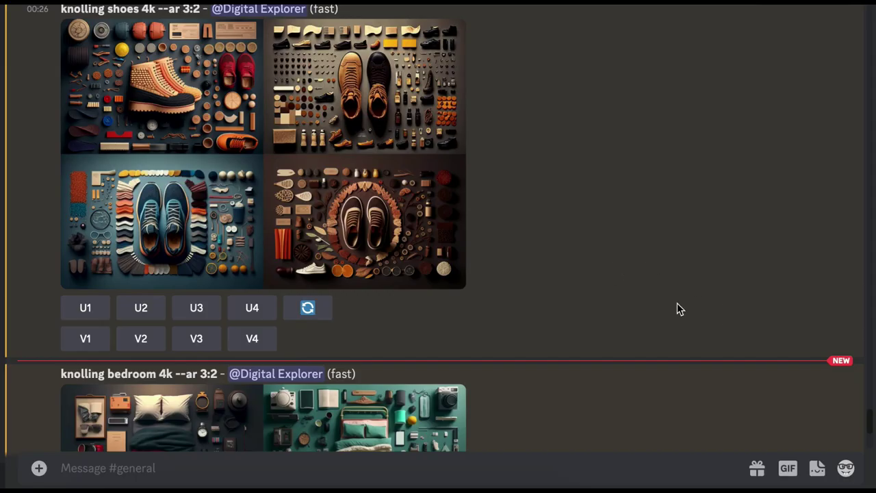
# Step: Examine the knolling bedroom grid at enlarged size and compare it with the knolling shoes grid
pyautogui.scroll(-4, 866, 433)
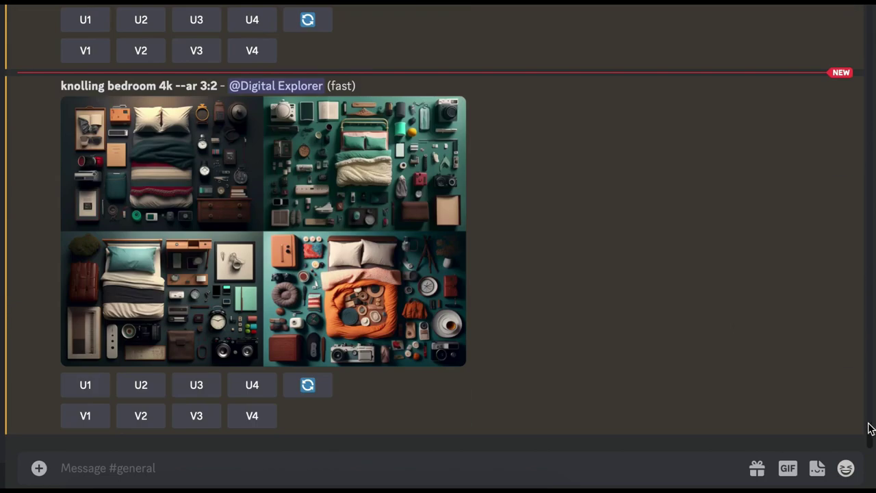
pyautogui.click(148, 172)
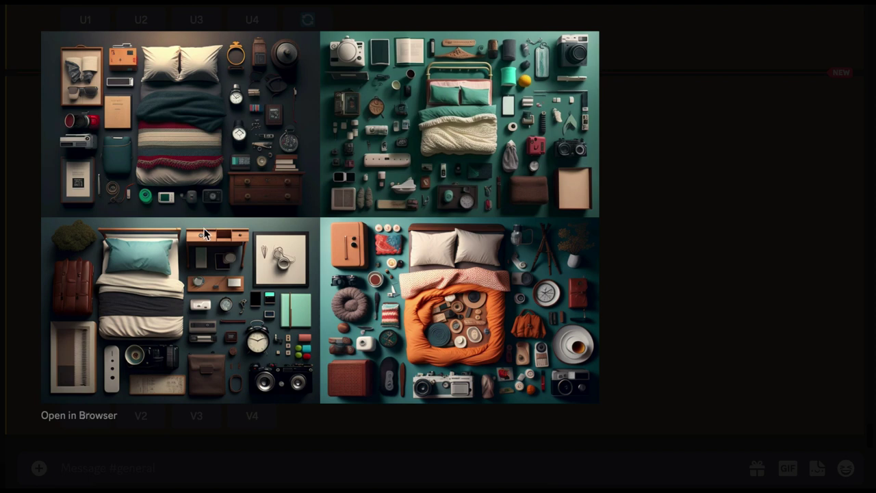
pyautogui.click(691, 283)
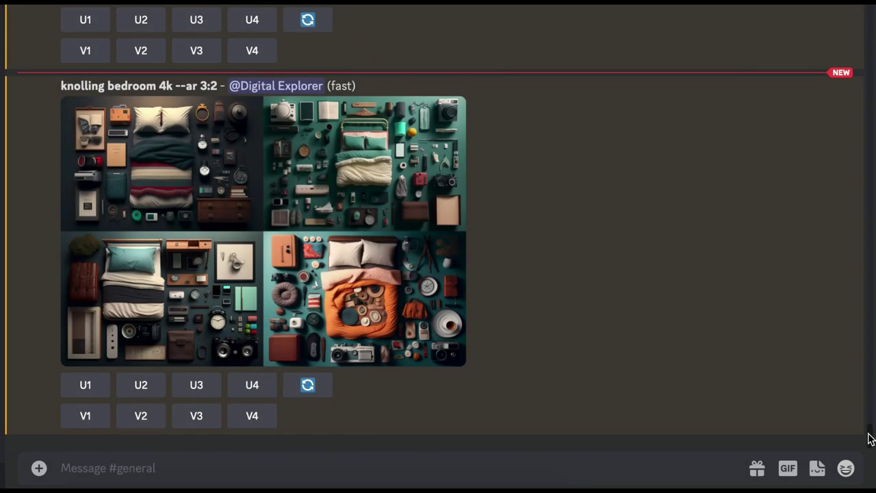
pyautogui.moveTo(869, 438); pyautogui.dragTo(869, 417)
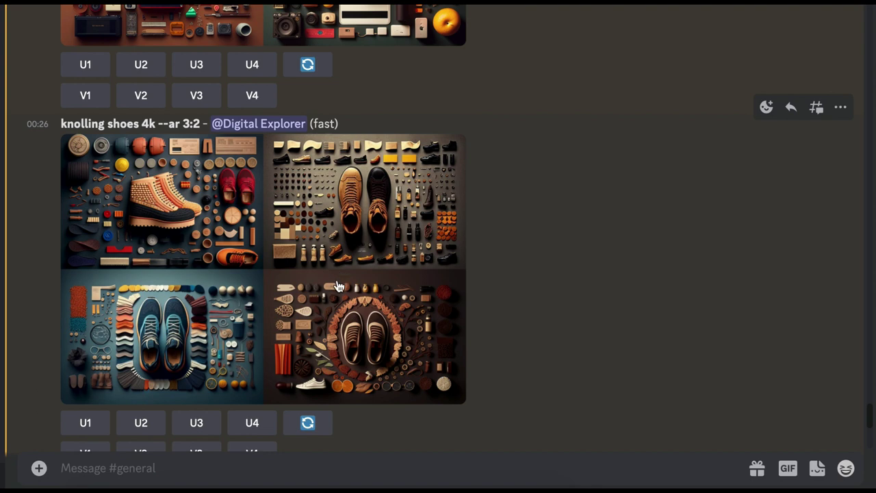
pyautogui.moveTo(870, 420); pyautogui.dragTo(872, 447)
pyautogui.scroll(1, 872, 334)
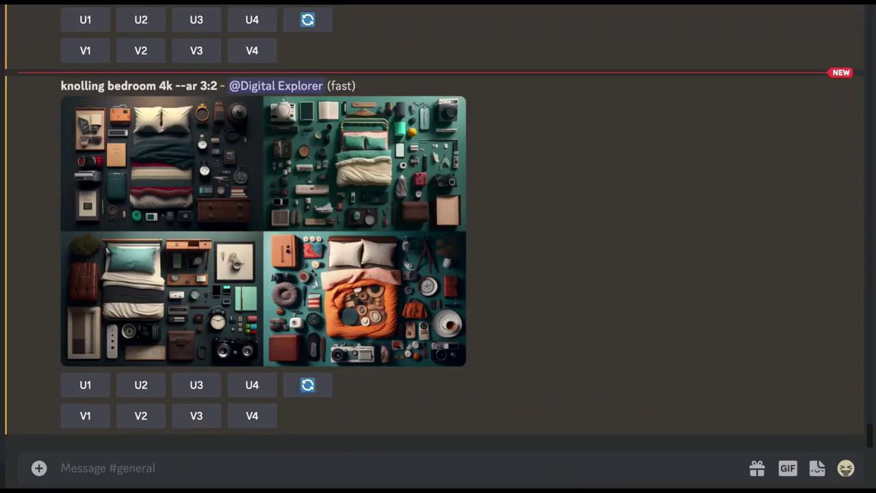
# Step: Submit the imagine prompt "unworldy 4k --ar 3:2" and view the resulting grid enlarged
pyautogui.write('/i')
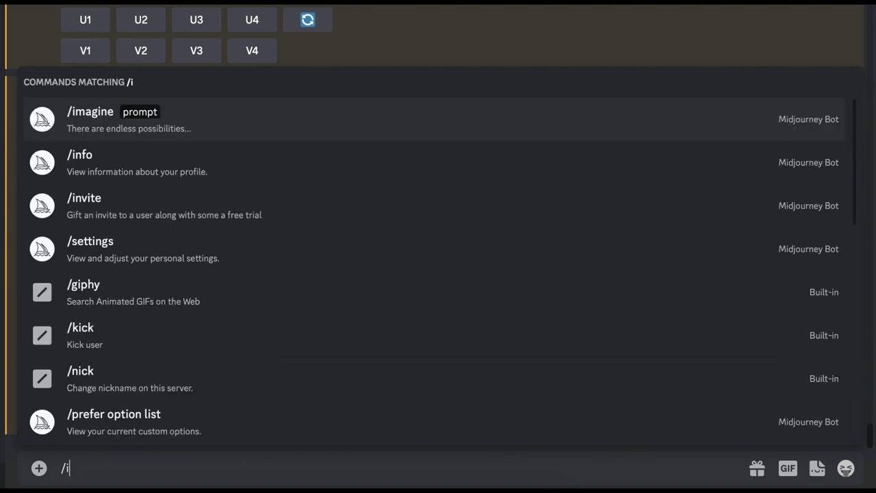
pyautogui.press('Tab')
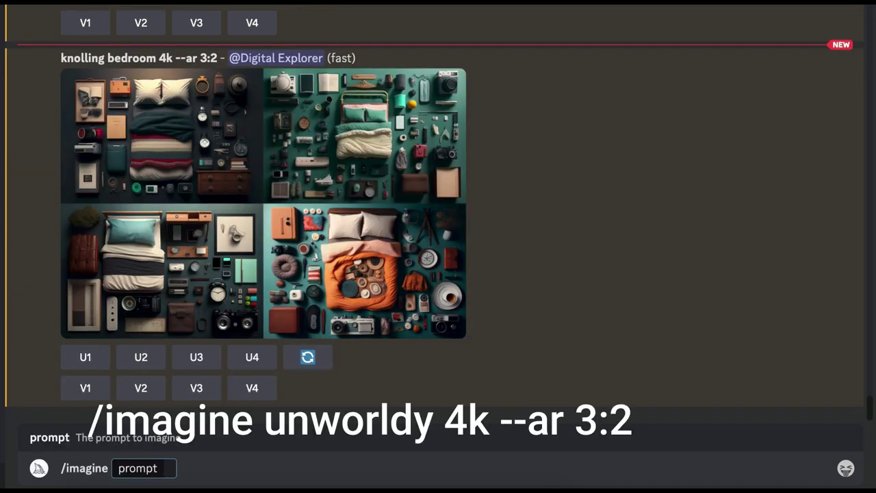
pyautogui.write('unw')
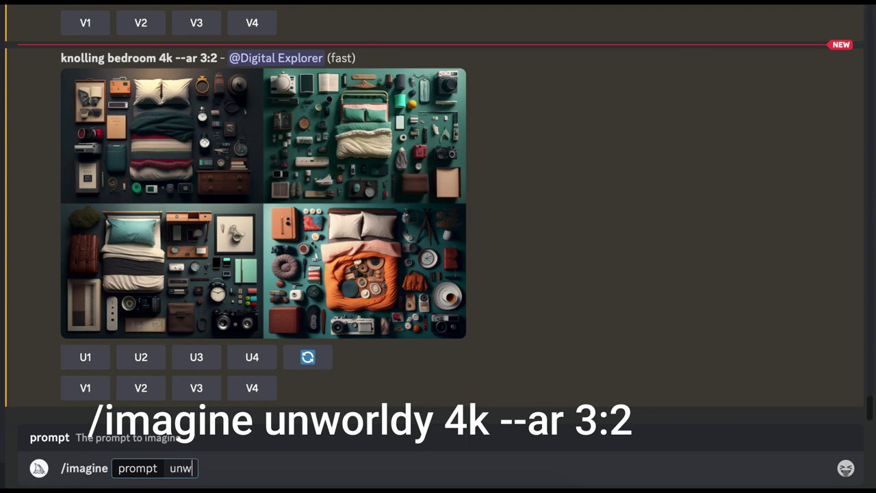
pyautogui.write('orldy 4k')
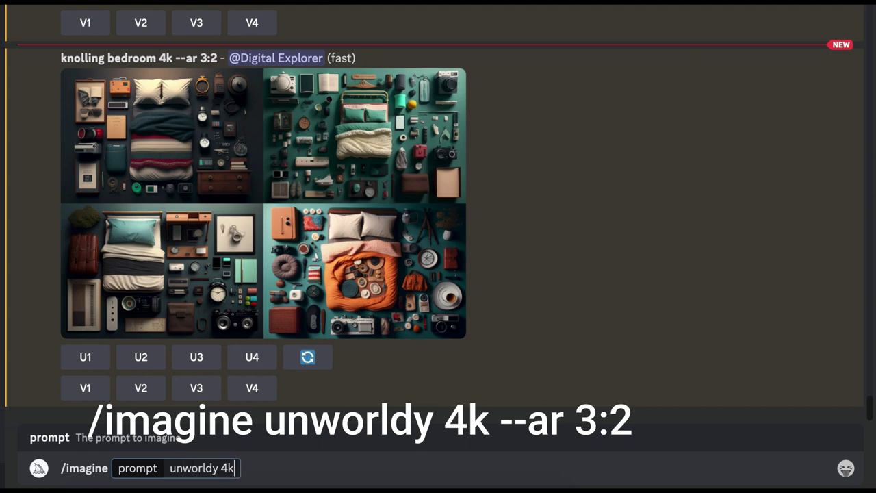
pyautogui.write(' --ar')
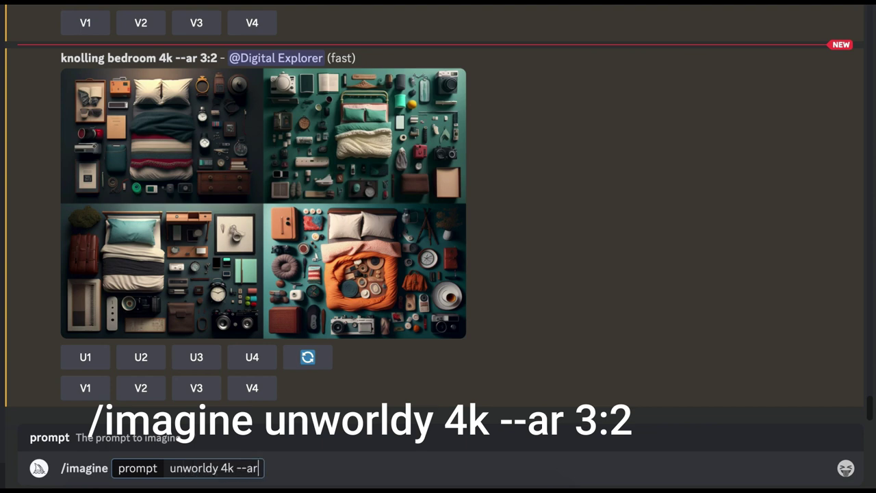
pyautogui.write(' 3:2')
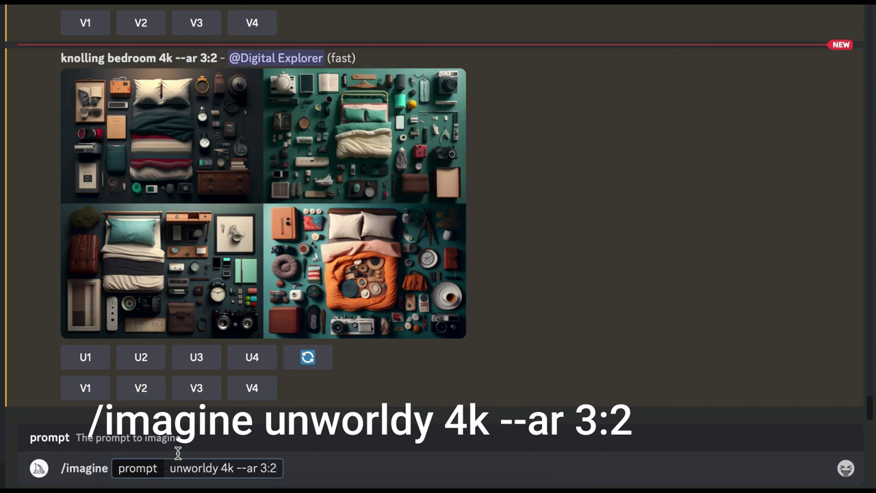
pyautogui.moveTo(281, 468); pyautogui.dragTo(168, 468)
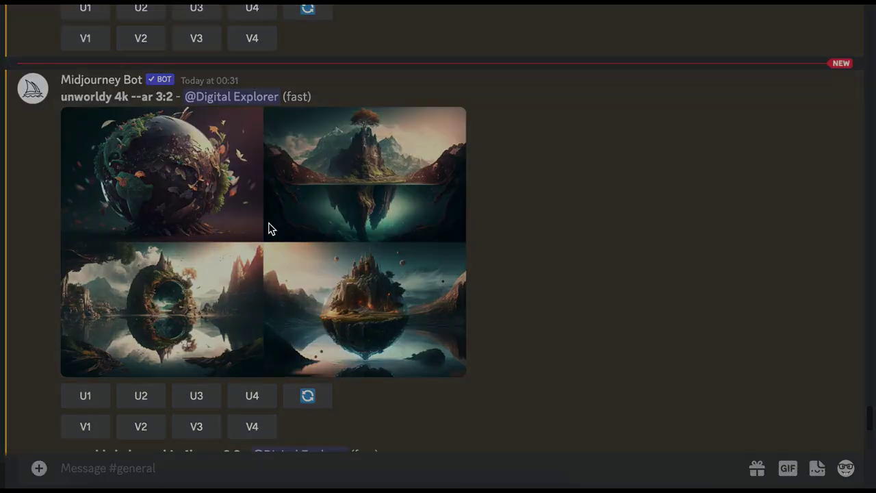
pyautogui.click(269, 225)
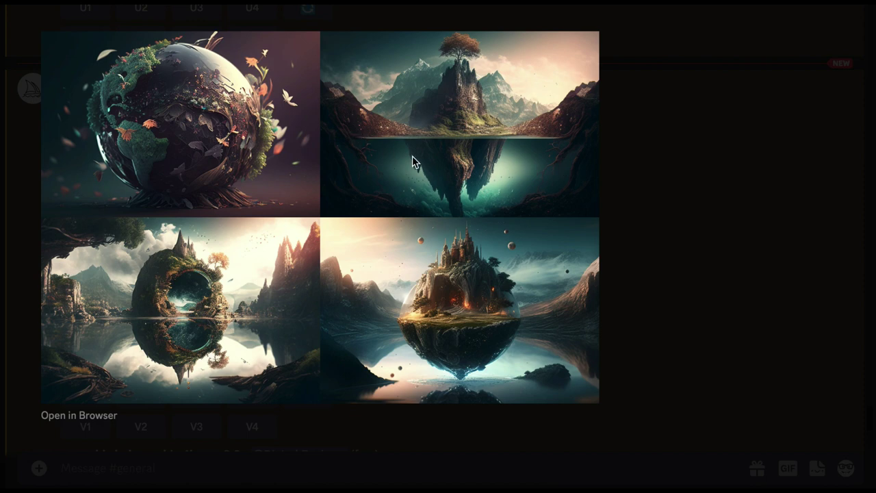
pyautogui.click(659, 185)
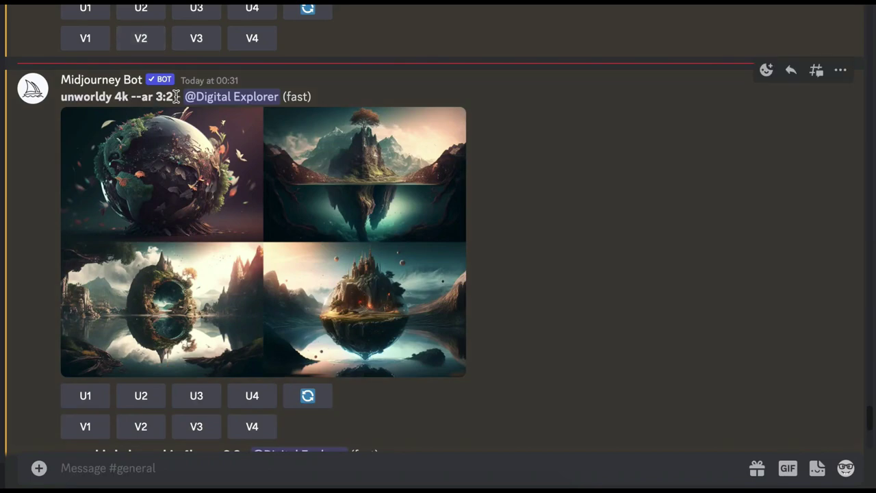
# Step: Submit the imagine prompt "unworldy city 4k --ar 3:2", based on the unworldy grid's prompt, and view the resulting grid enlarged
pyautogui.moveTo(124, 95); pyautogui.dragTo(61, 97)
pyautogui.hotkey('ctrl', 'c')
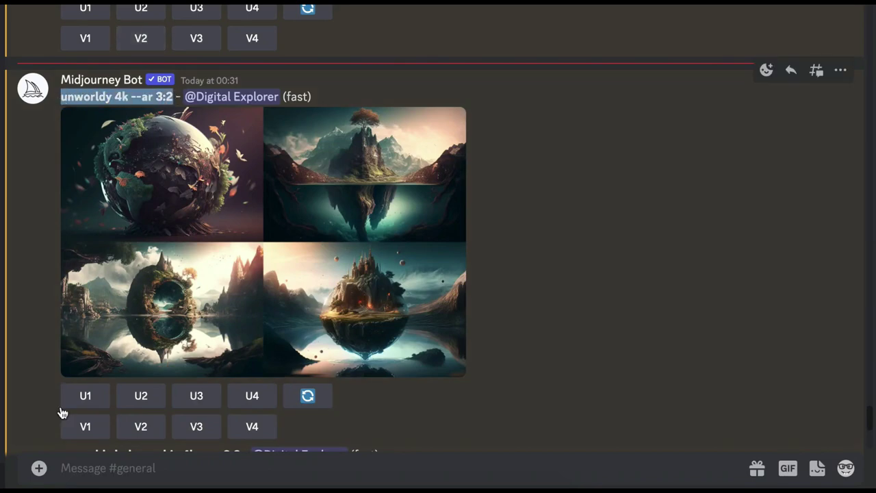
pyautogui.click(82, 472)
pyautogui.write('/ima')
pyautogui.press('Tab')
pyautogui.hotkey('ctrl', 'v')
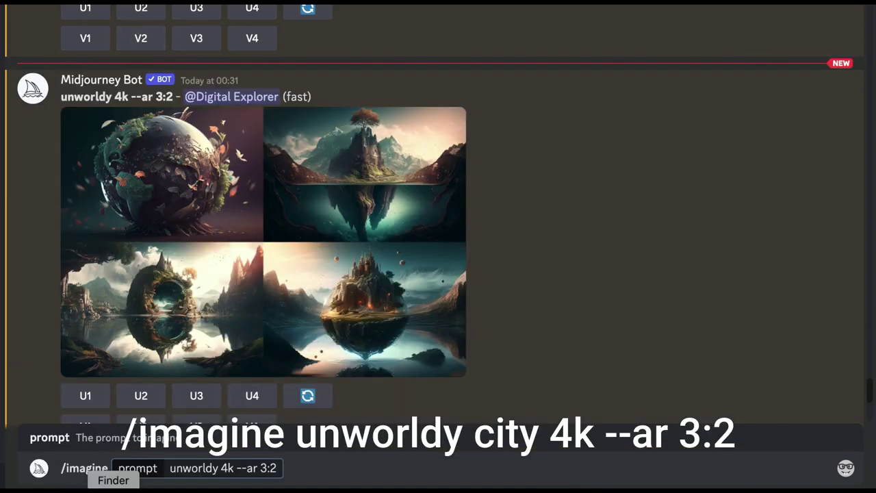
pyautogui.click(218, 469)
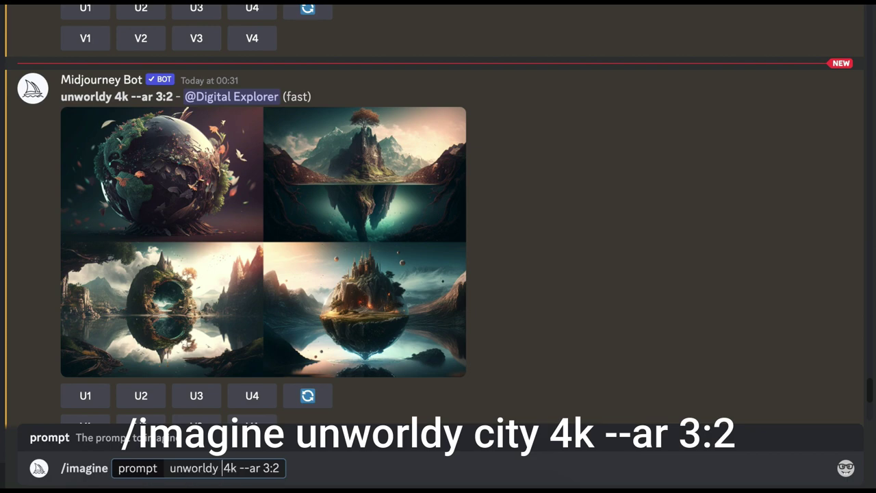
pyautogui.write('city')
pyautogui.press('Return')
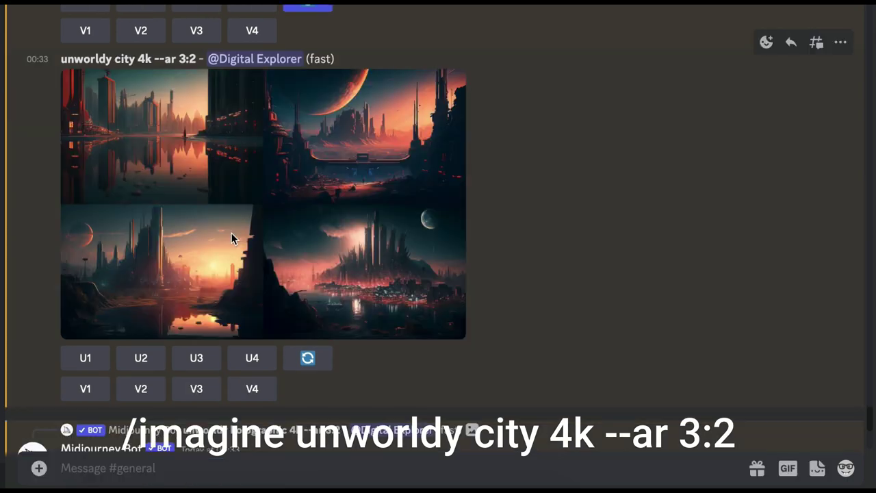
pyautogui.click(231, 233)
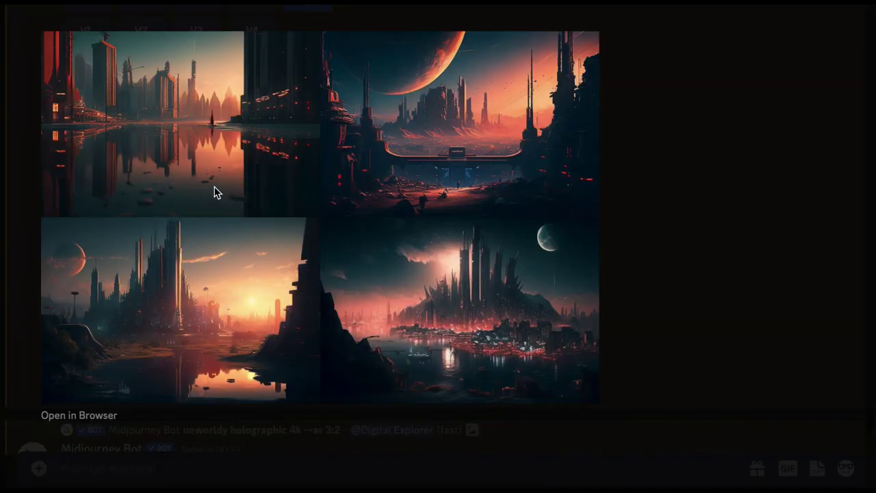
pyautogui.click(612, 234)
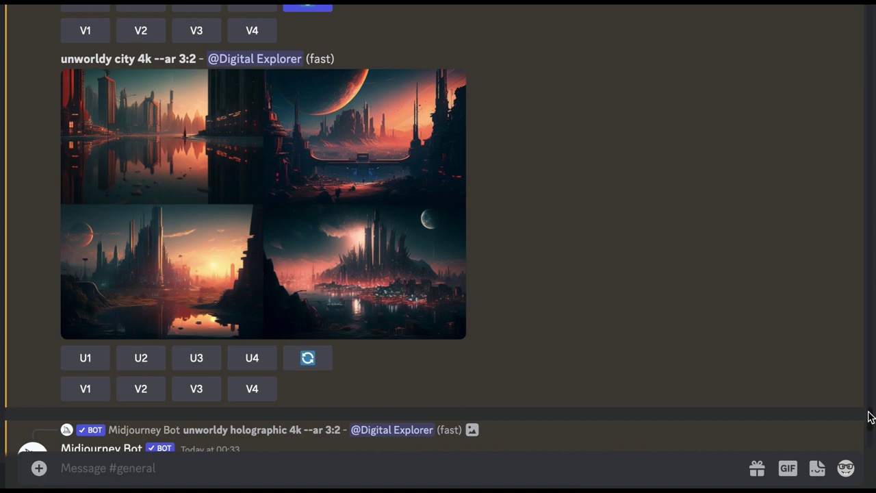
# Step: Submit the imagine prompt "mountain river forest 4k --ar 3:2" and view the resulting grid enlarged
pyautogui.scroll(-5, 866, 415)
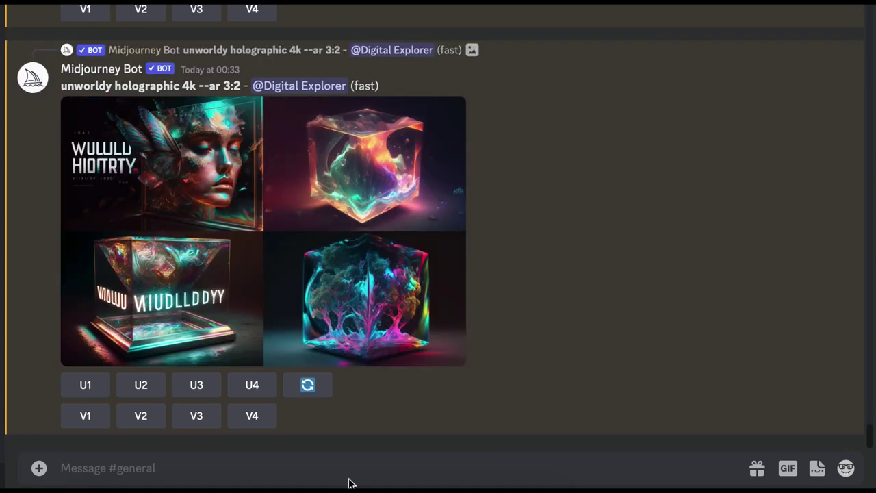
pyautogui.write('/image')
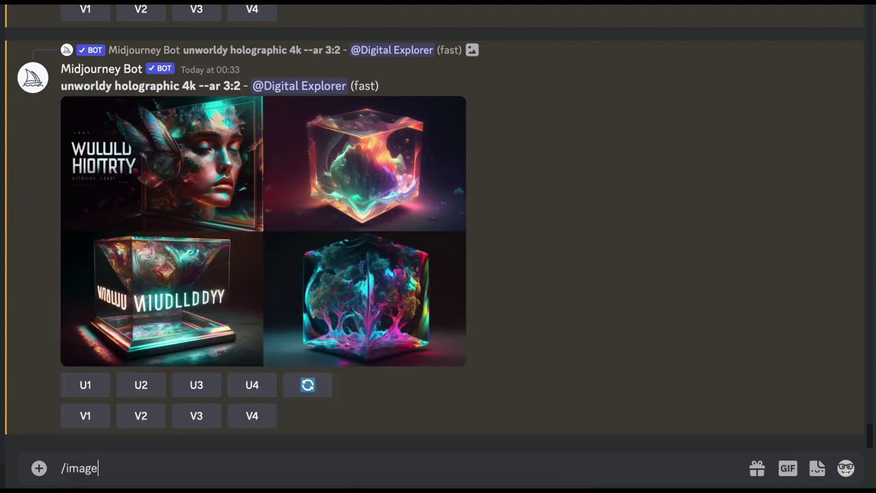
pyautogui.press('BackSpace')
pyautogui.write('ine mountain river fo')
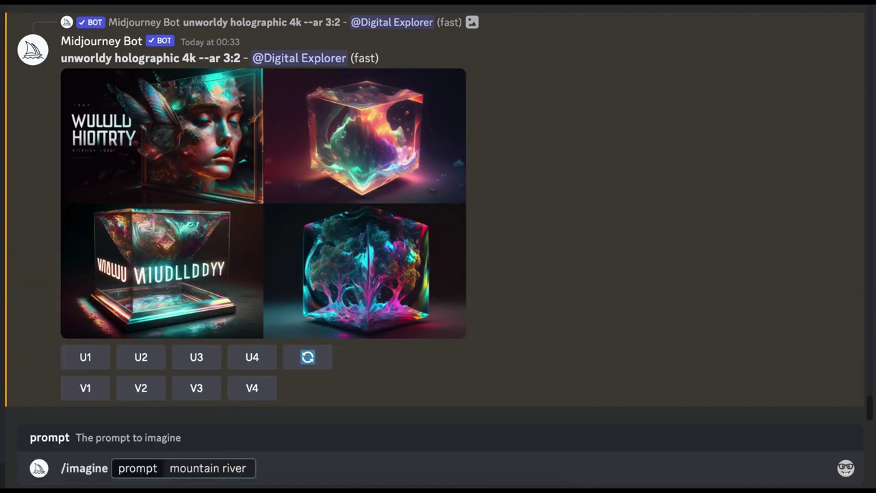
pyautogui.write('rest 4k ')
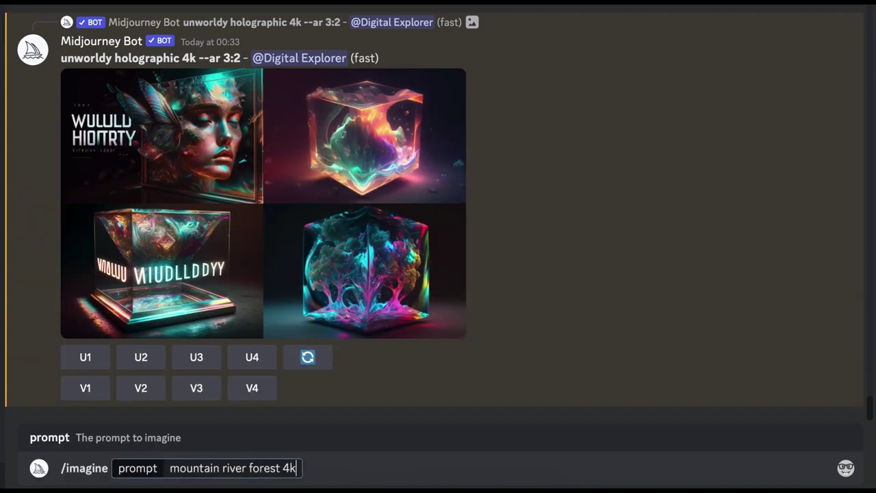
pyautogui.write('--ar ')
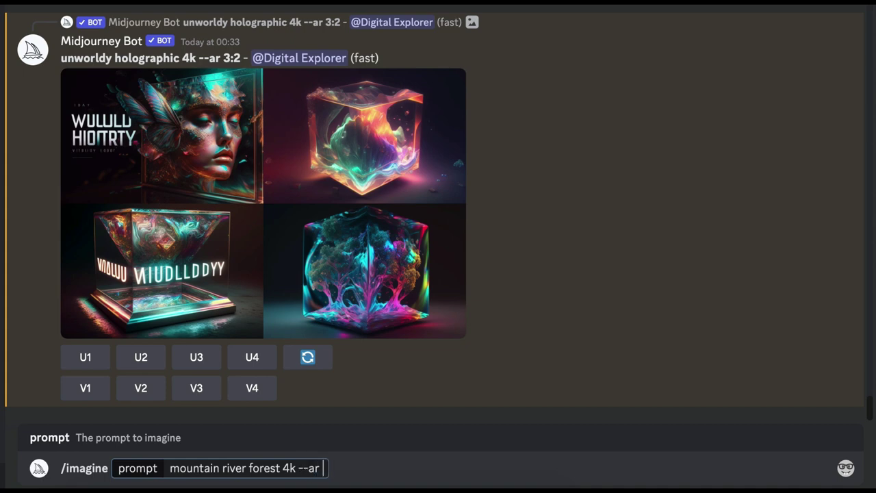
pyautogui.write('3;2')
pyautogui.press('Return')
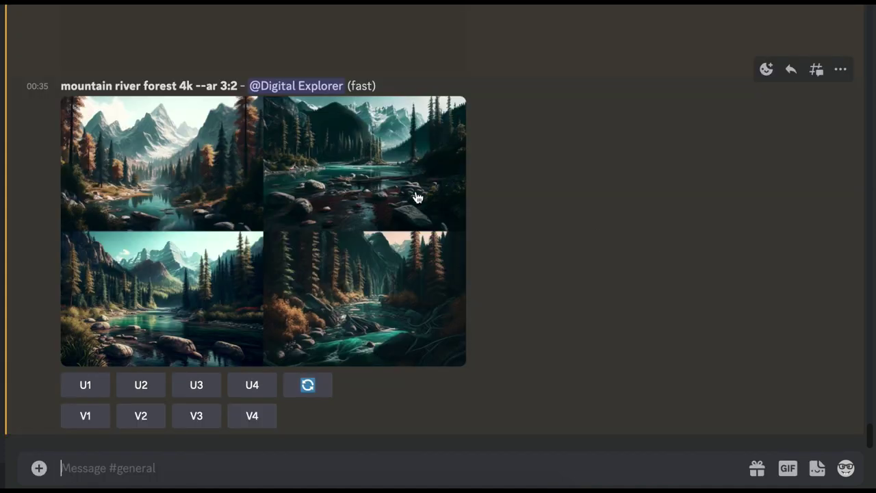
pyautogui.click(348, 238)
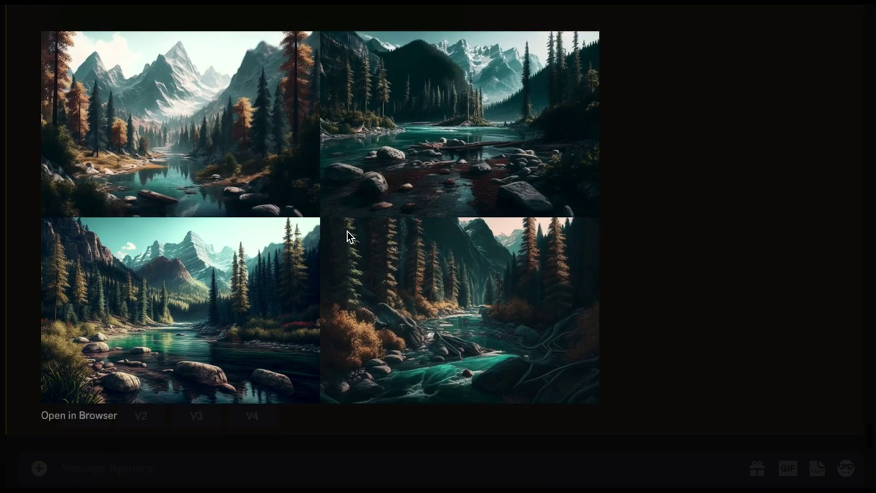
pyautogui.click(692, 136)
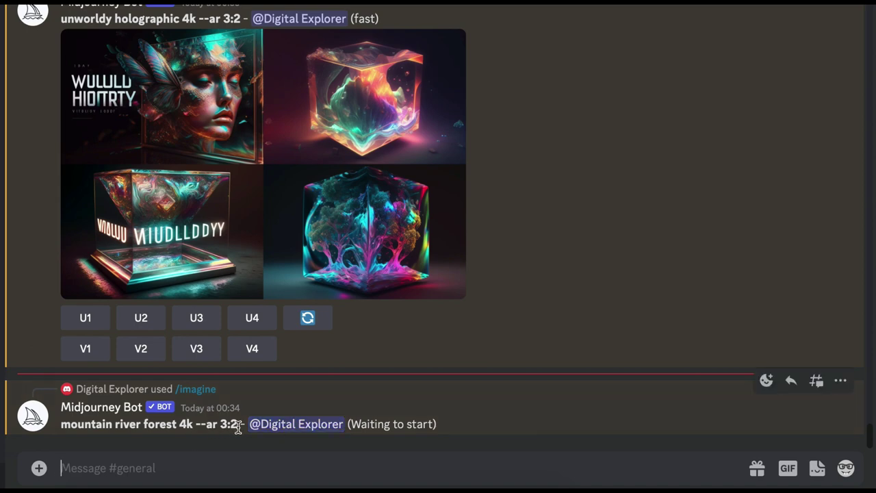
# Step: Reuse the mountain river forest prompt with "synthwave" added at the start, submit it and view the resulting grid enlarged
pyautogui.moveTo(238, 425); pyautogui.dragTo(121, 426)
pyautogui.write('/')
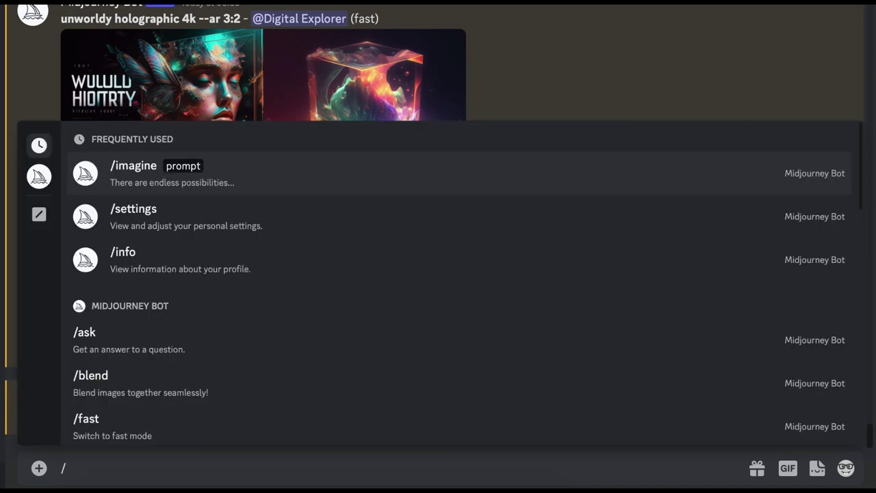
pyautogui.click(225, 189)
pyautogui.write('mountain river forest 4k --ar 3:2')
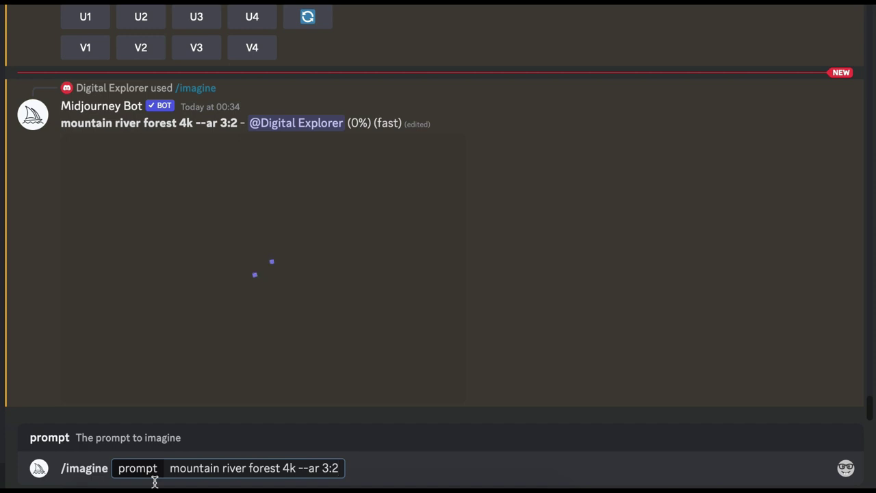
pyautogui.click(169, 470)
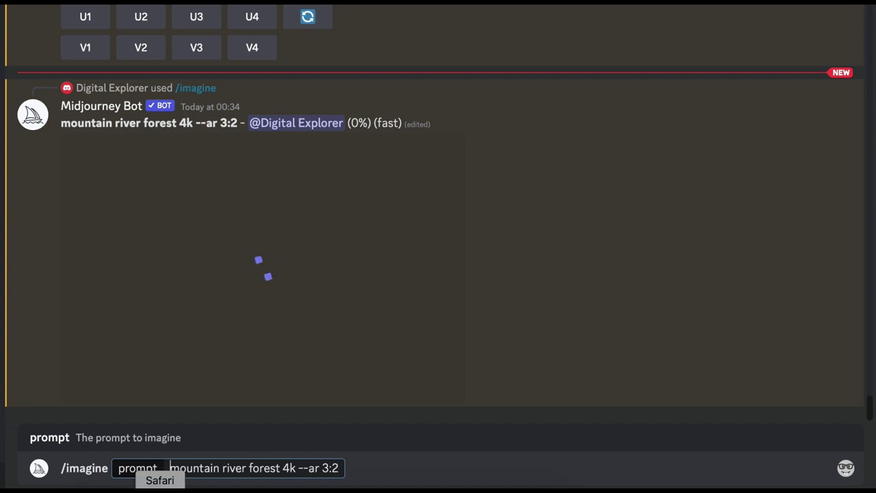
pyautogui.write('synthwave')
pyautogui.press('Return')
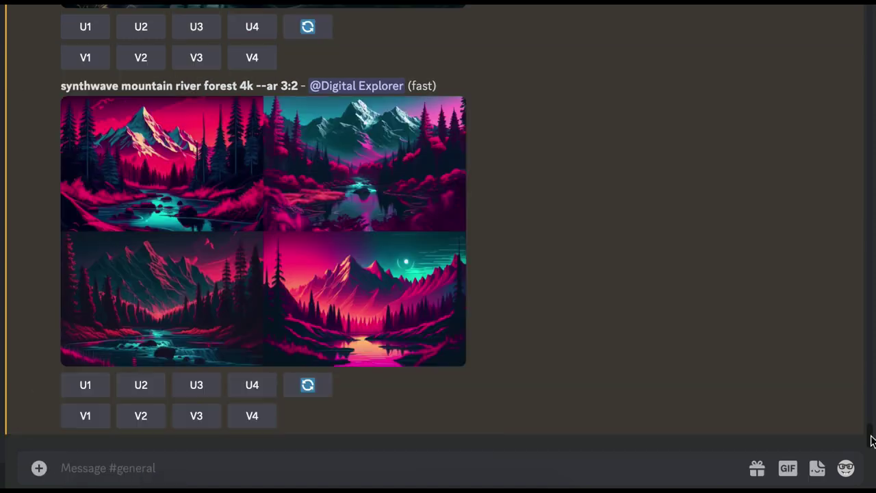
pyautogui.click(127, 248)
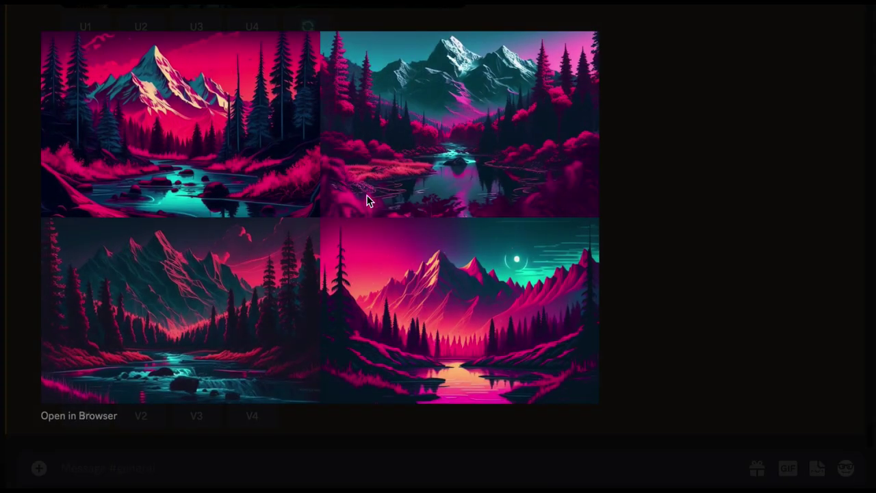
pyautogui.click(690, 173)
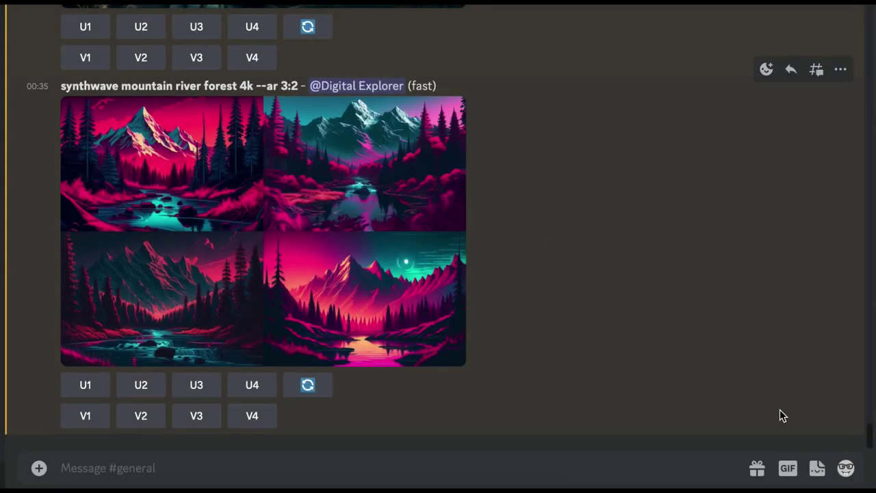
# Step: Start a remix variation of the third image in the mountain river forest grid, adding "::" after "mountain" in its prompt
pyautogui.scroll(5, 871, 433)
pyautogui.scroll(1, 870, 433)
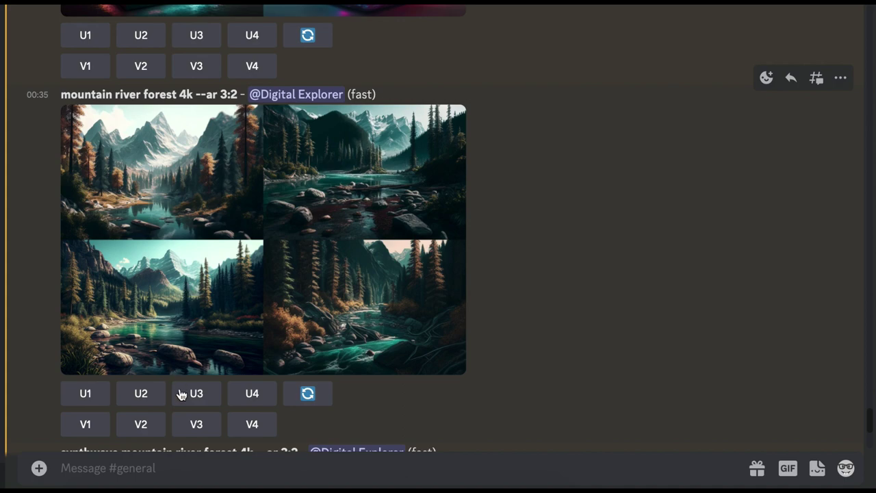
pyautogui.click(198, 423)
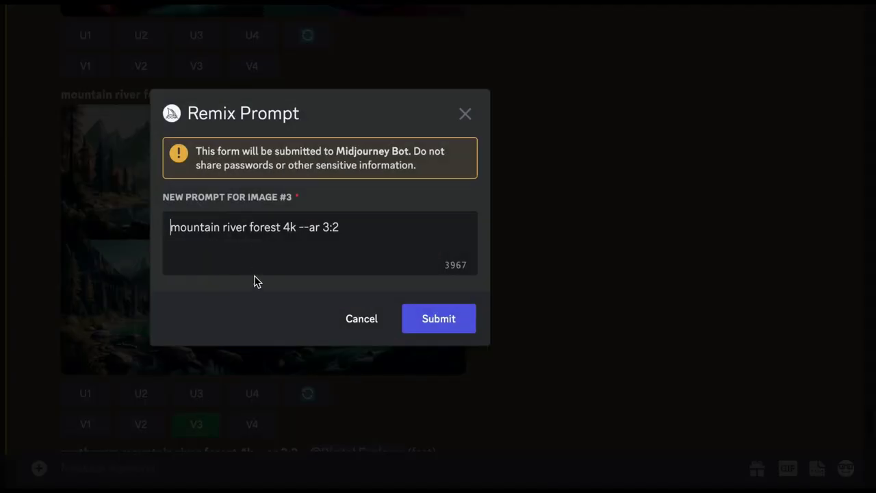
pyautogui.click(248, 230)
pyautogui.click(221, 233)
pyautogui.write('::')
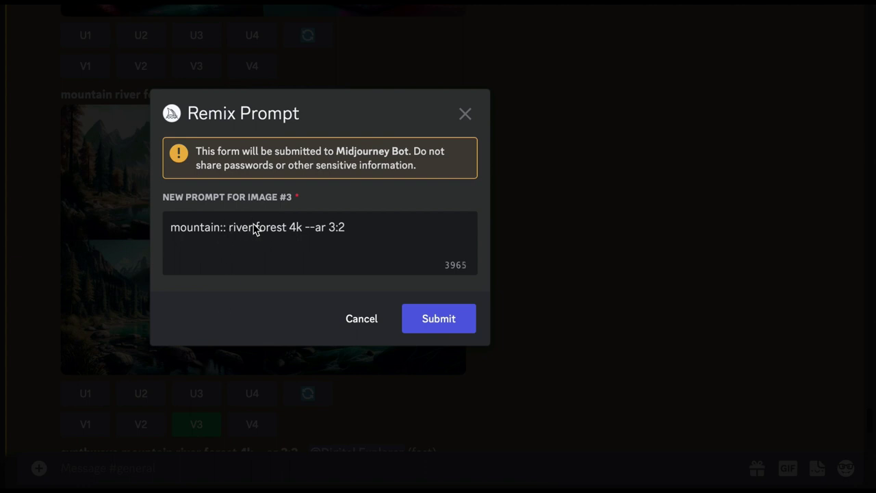
# Step: Complete the remix prompt as "mountain:: pink river:: forest::2 4k --ar 3:2" and submit it
pyautogui.click(229, 229)
pyautogui.write('pink')
pyautogui.press('Right')
pyautogui.press('Right')
pyautogui.press('Right')
pyautogui.press('Right')
pyautogui.press('Right')
pyautogui.write('::')
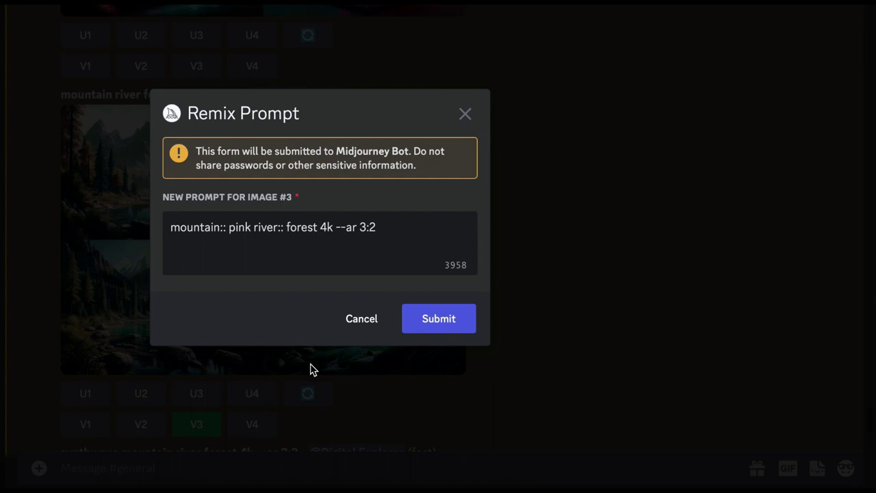
pyautogui.write('::2')
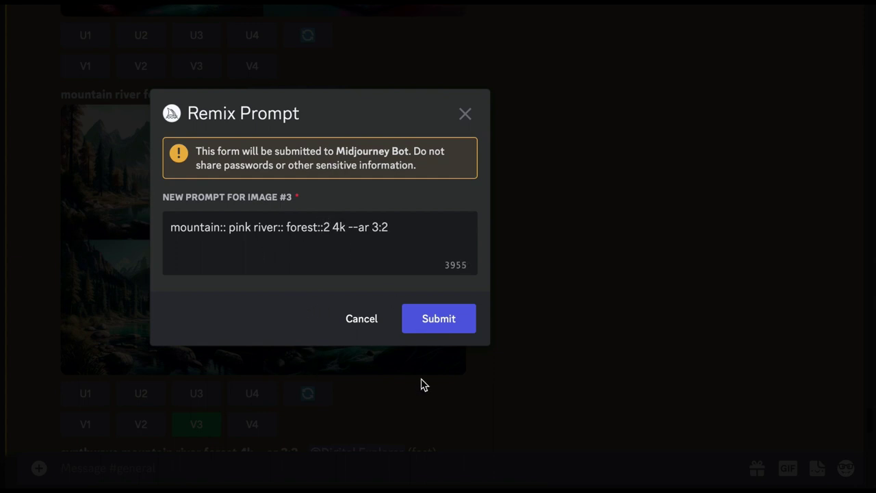
pyautogui.click(444, 331)
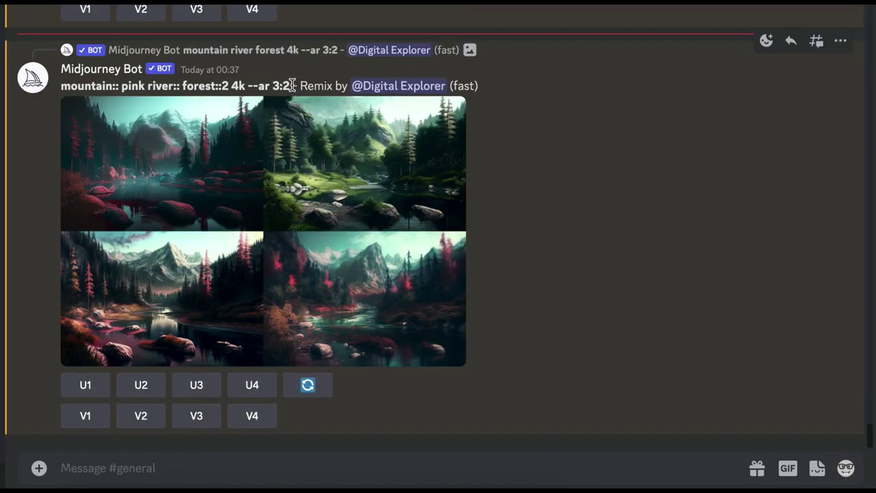
# Step: Copy the remixed grid's full prompt into the channel's message field
pyautogui.moveTo(292, 85); pyautogui.dragTo(56, 88)
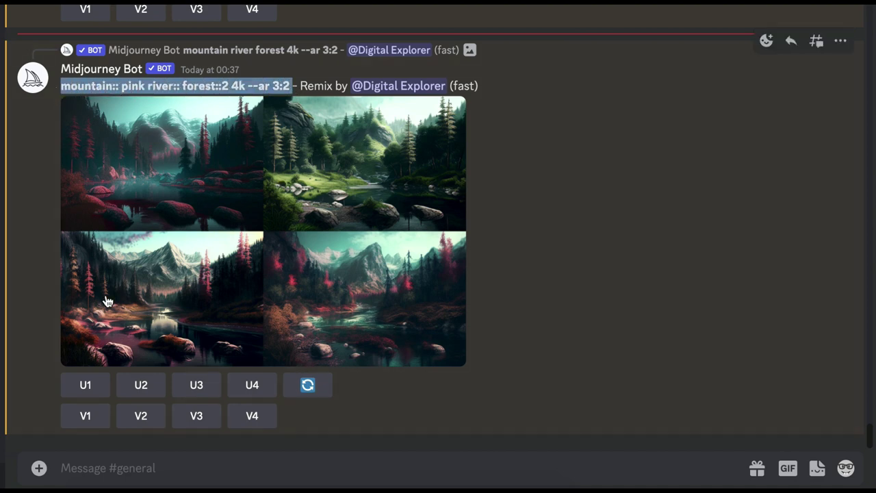
pyautogui.moveTo(293, 86); pyautogui.dragTo(60, 91)
pyautogui.hotkey('ctrl', 'c')
pyautogui.click(112, 474)
pyautogui.hotkey('ctrl', 'v')
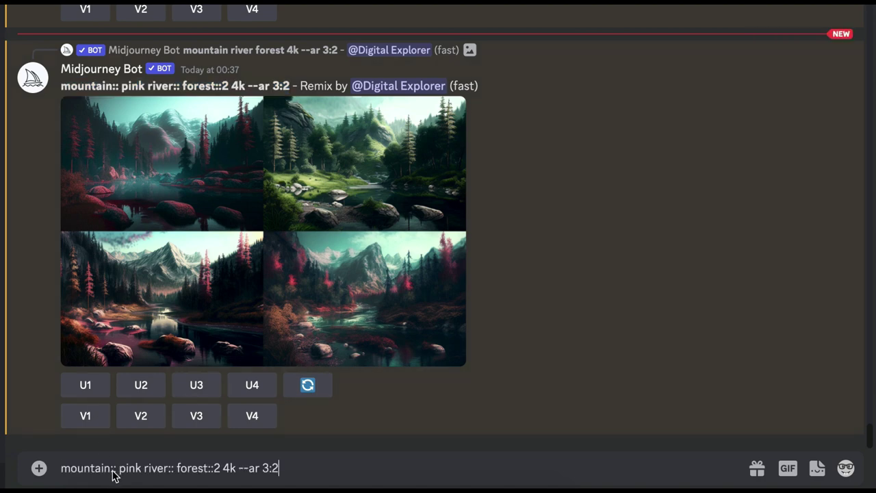
# Step: Remove the weights after "forest" and "mountain", send "mountain pink river:: forest 4k --ar 3:2" as a message, and select its text for reuse
pyautogui.click(222, 468)
pyautogui.press('BackSpace')
pyautogui.press('BackSpace')
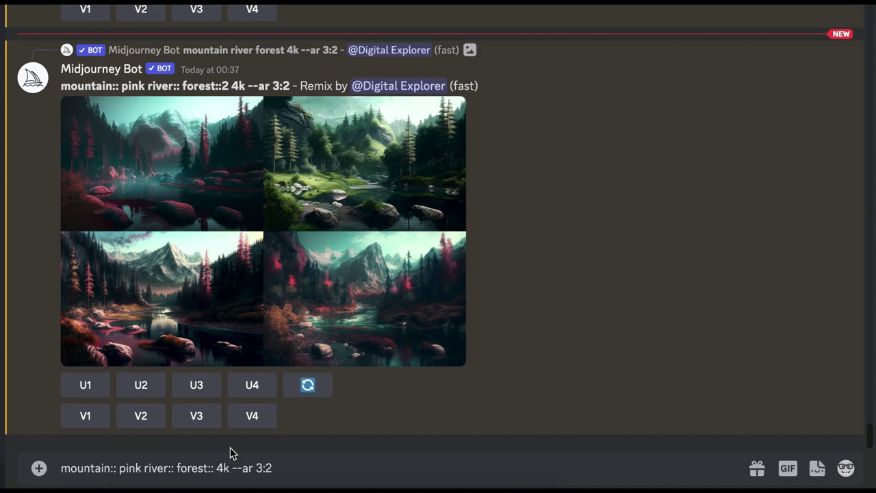
pyautogui.press('BackSpace')
pyautogui.press('BackSpace')
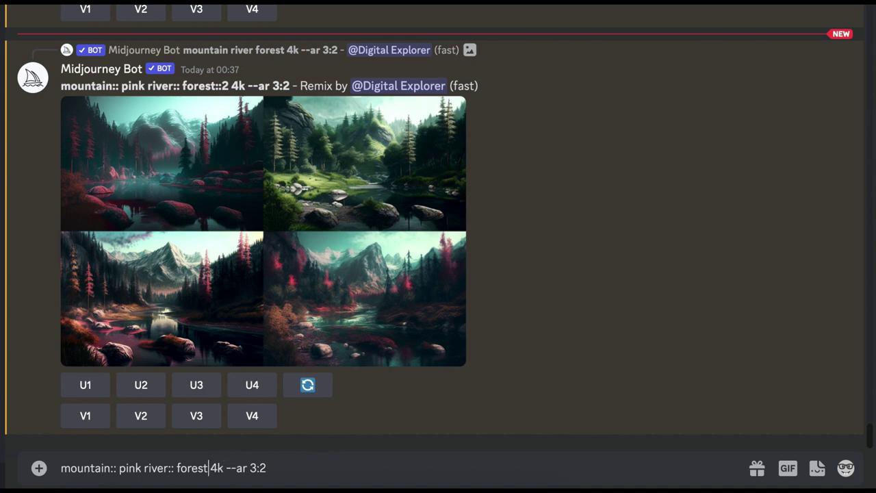
pyautogui.click(116, 468)
pyautogui.press('BackSpace')
pyautogui.press('BackSpace')
pyautogui.press('Return')
pyautogui.moveTo(260, 424); pyautogui.dragTo(57, 424)
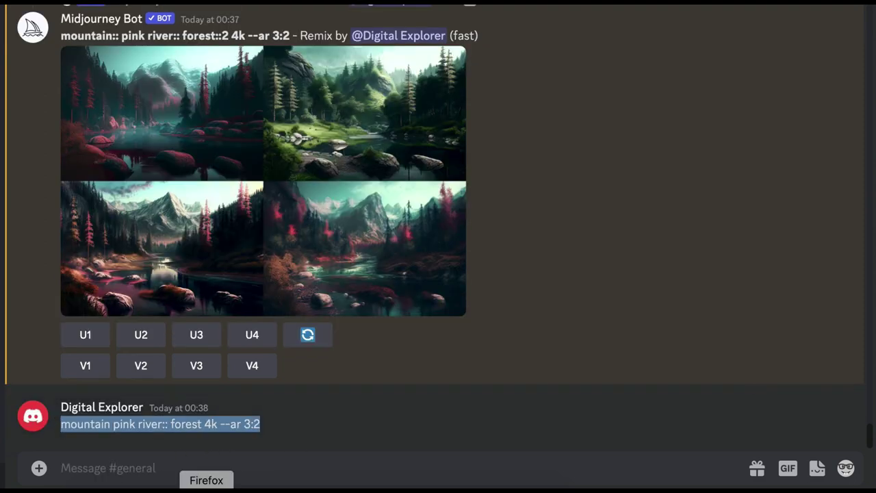
pyautogui.click(171, 475)
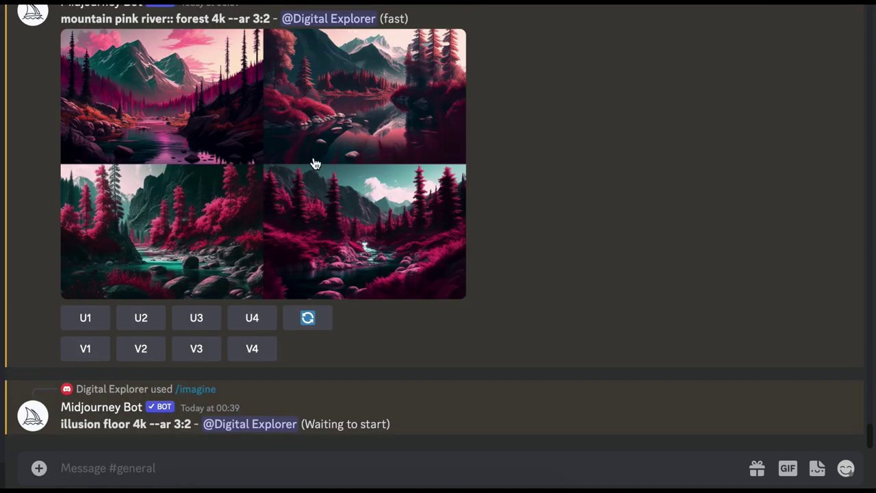
# Step: View the grid for "mountain pink river:: forest 4k --ar 3:2" at enlarged size
pyautogui.click(315, 164)
pyautogui.press('Escape')
pyautogui.moveTo(871, 401); pyautogui.dragTo(872, 413)
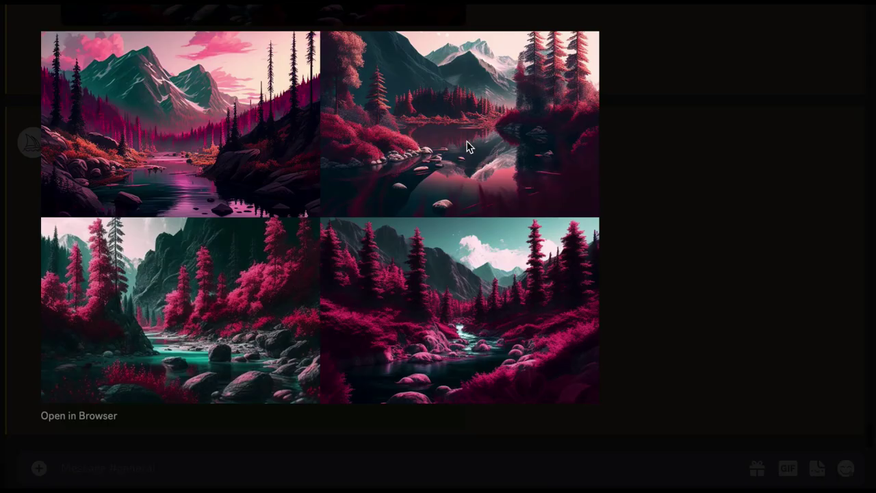